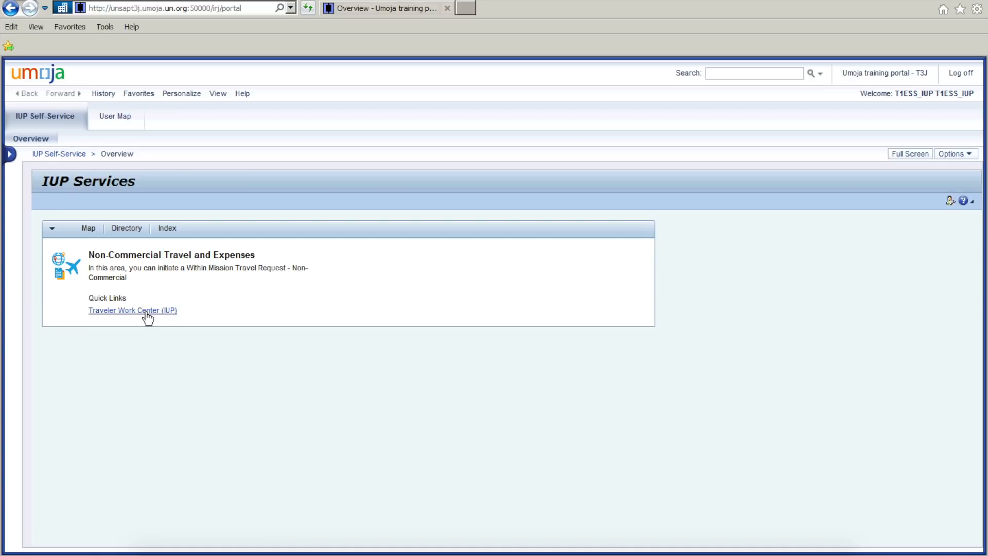
Open the Traveler Work Center (IUP) and start a new official travel request.
{"action": "left_click", "coordinate": [173, 312]}
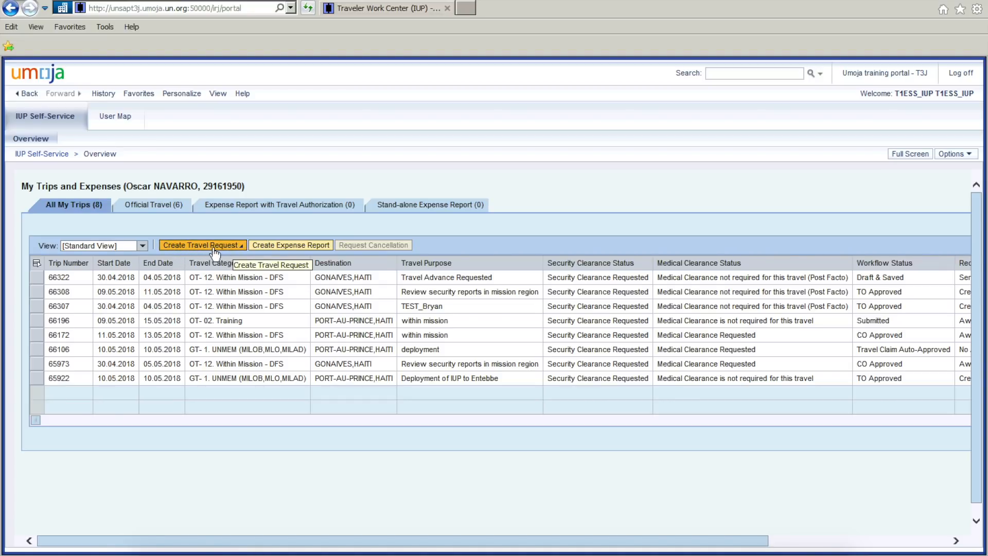
{"action": "left_click", "coordinate": [243, 247]}
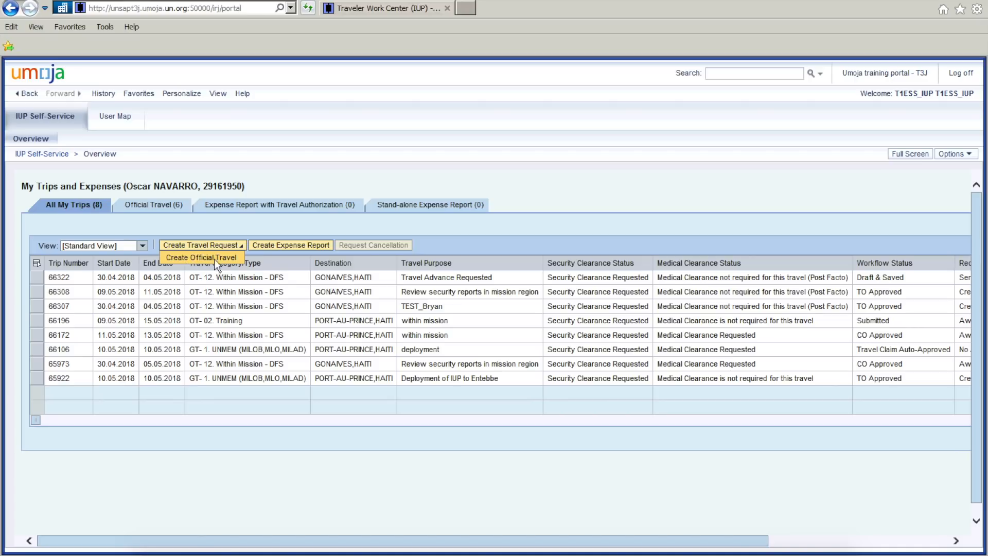
{"action": "left_click", "coordinate": [229, 259]}
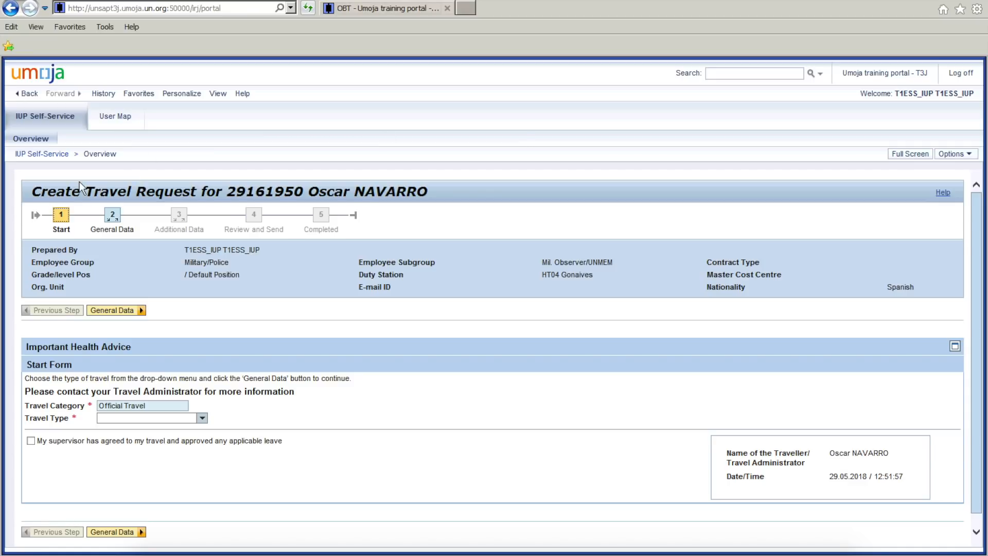
{"action": "left_click_drag", "start_coordinate": [34, 191], "coordinate": [436, 193]}
{"action": "left_click", "coordinate": [442, 190]}
{"action": "scroll", "coordinate": [62, 222], "scroll_direction": "down", "scroll_amount": 1}
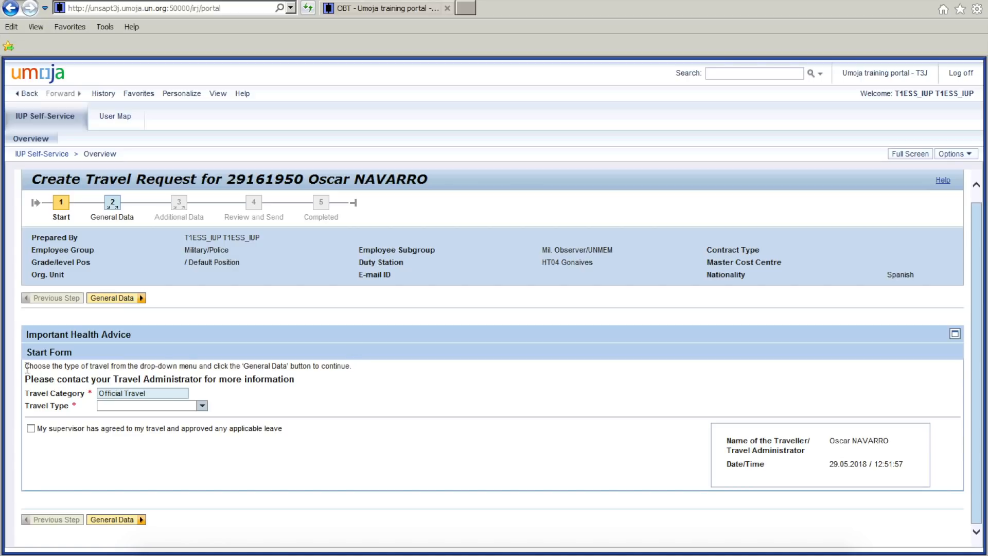
{"action": "left_click_drag", "start_coordinate": [49, 367], "coordinate": [348, 370]}
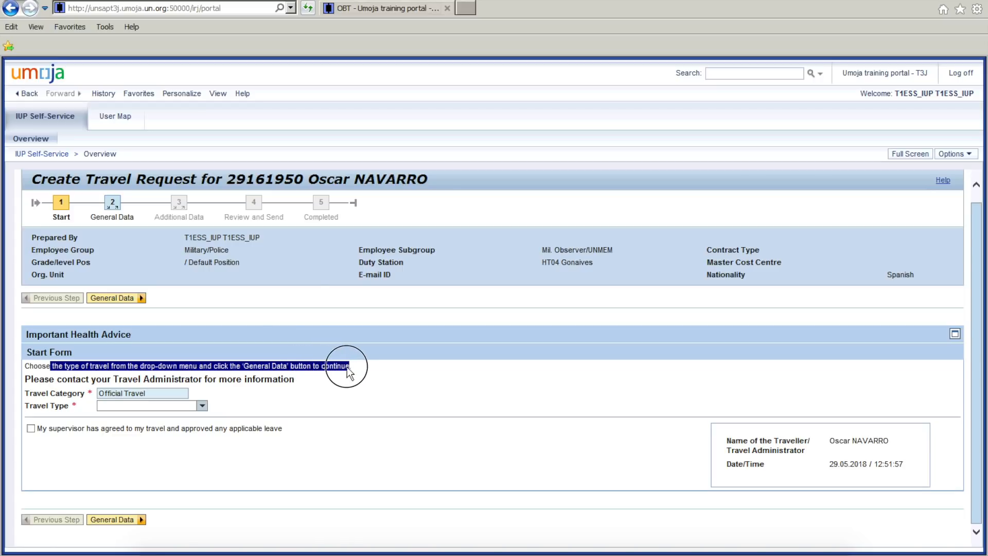
{"action": "left_click", "coordinate": [382, 375]}
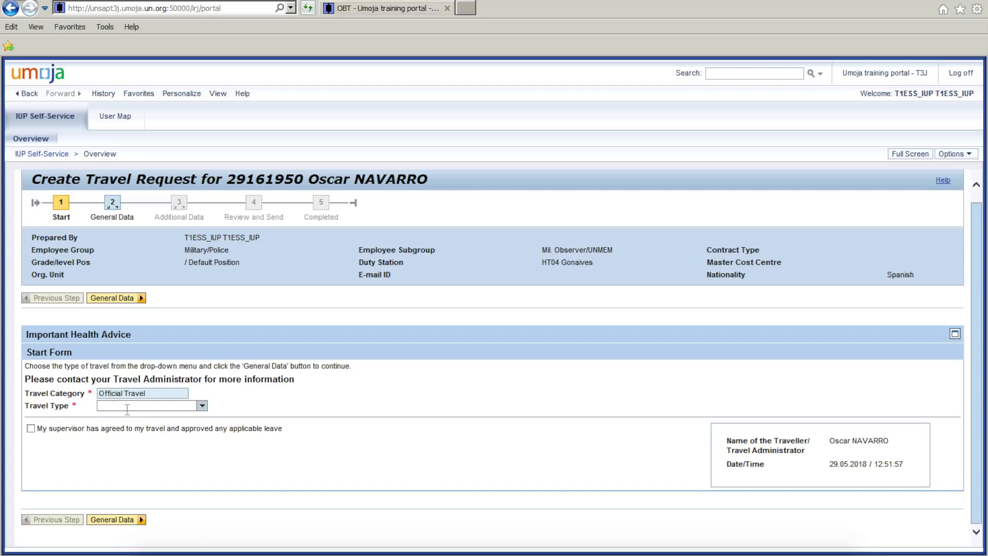
Set the travel type to 12. Within Mission - DFS, confirm the supervisor's agreement, and proceed to the General Data stage.
{"action": "left_click", "coordinate": [202, 406]}
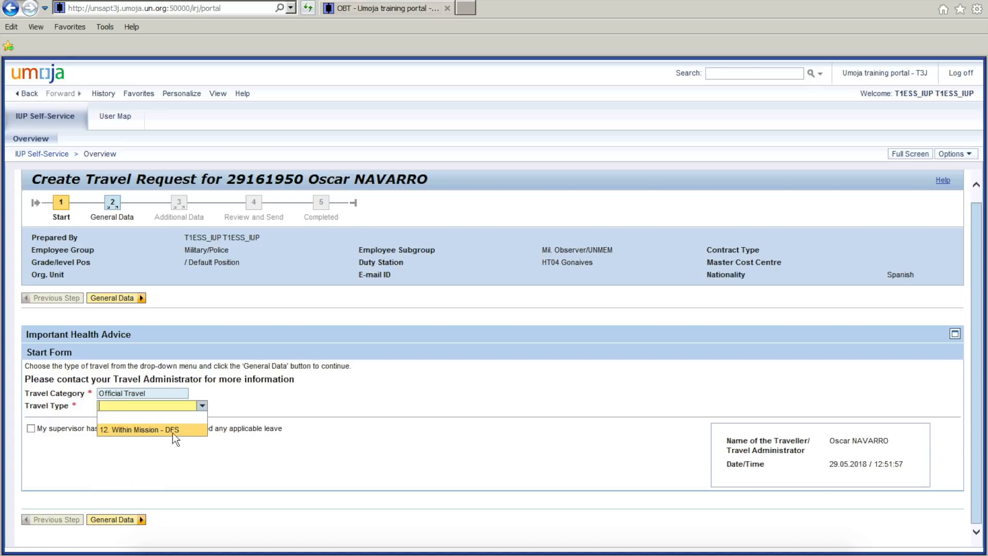
{"action": "left_click", "coordinate": [151, 432]}
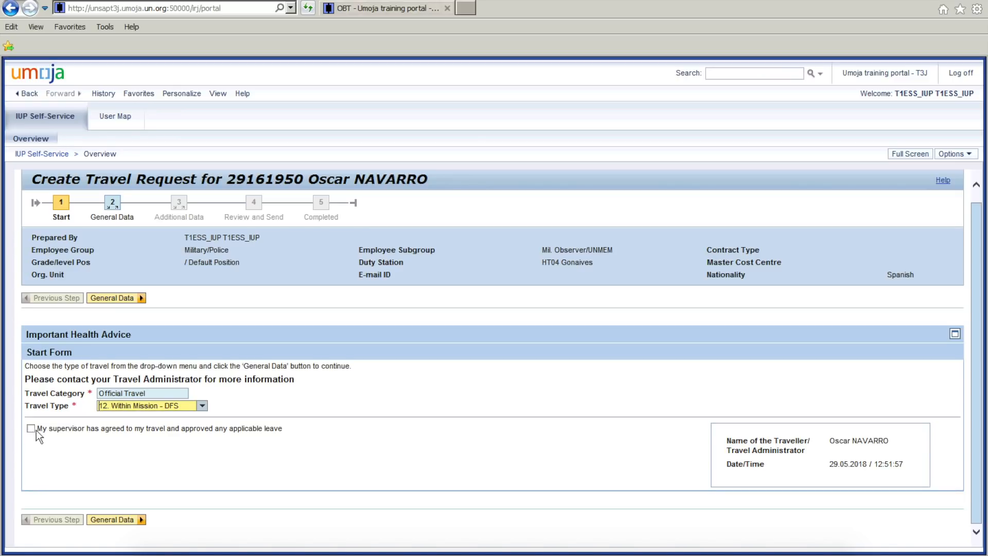
{"action": "left_click", "coordinate": [86, 431]}
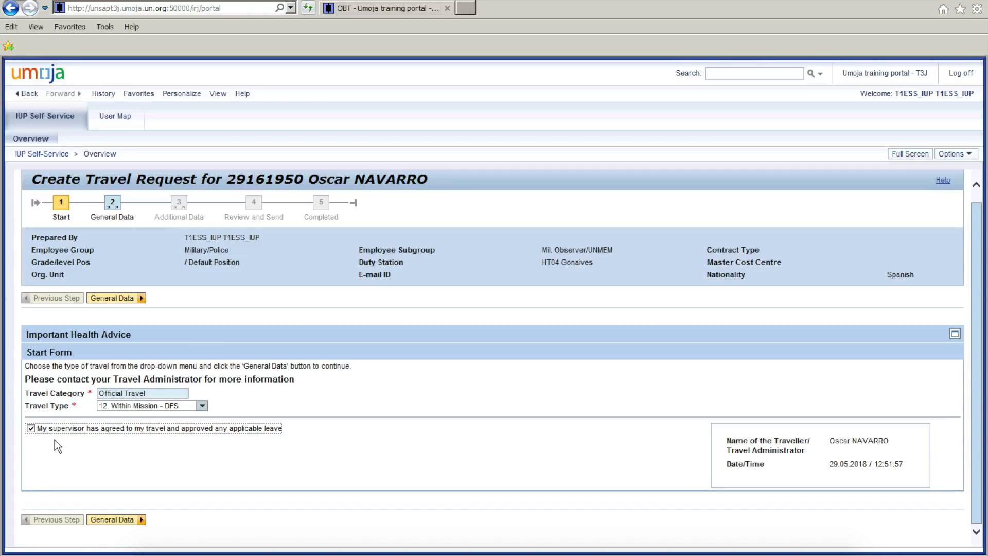
{"action": "left_click", "coordinate": [109, 521]}
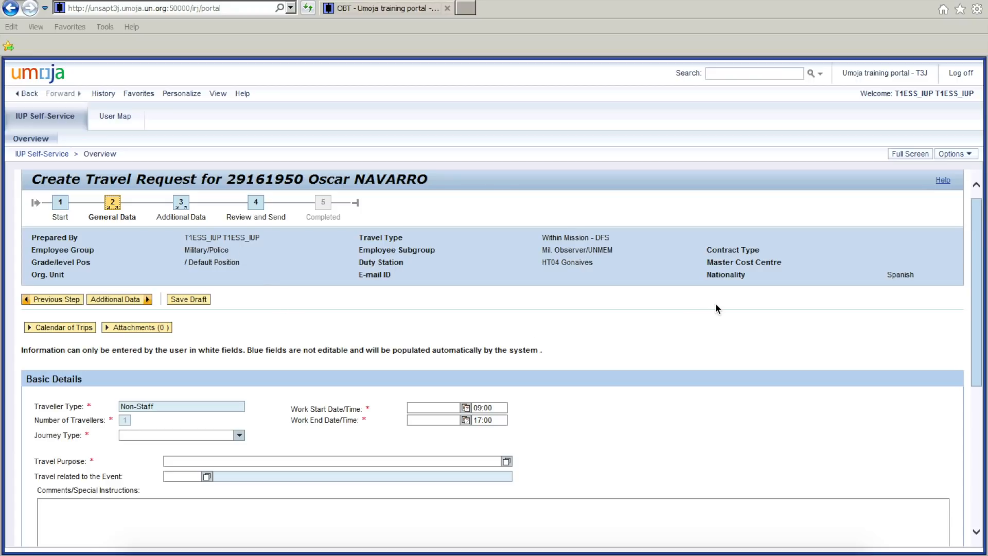
In Basic Details, set the journey type to Round-Trip and enter the travel purpose "Review security reports in mission region".
{"action": "left_click_drag", "start_coordinate": [976, 315], "coordinate": [975, 371]}
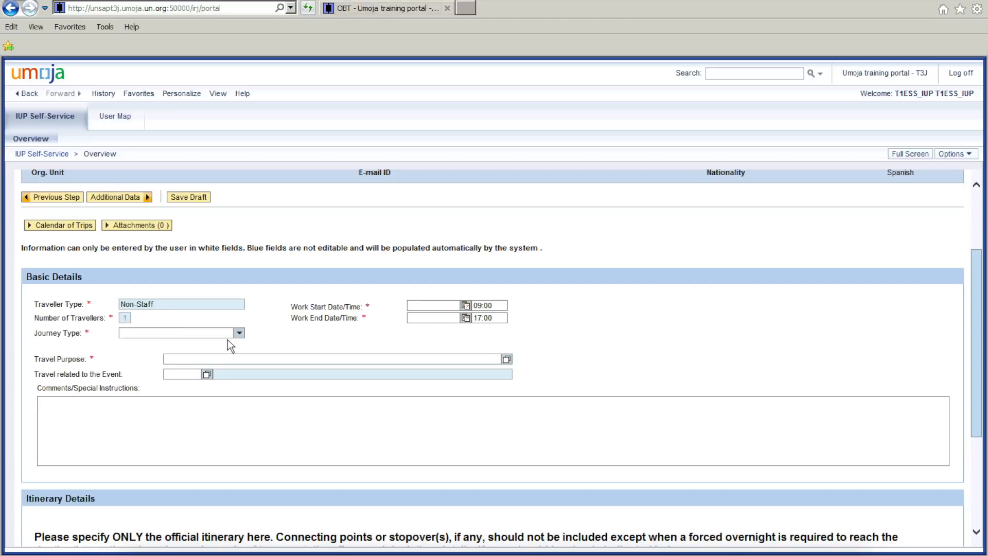
{"action": "left_click", "coordinate": [241, 335]}
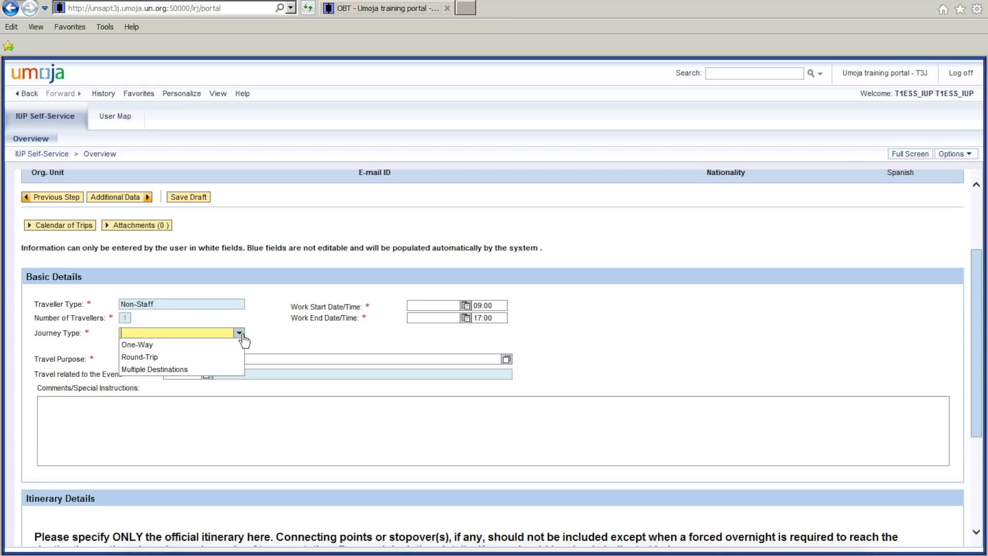
{"action": "left_click", "coordinate": [158, 357]}
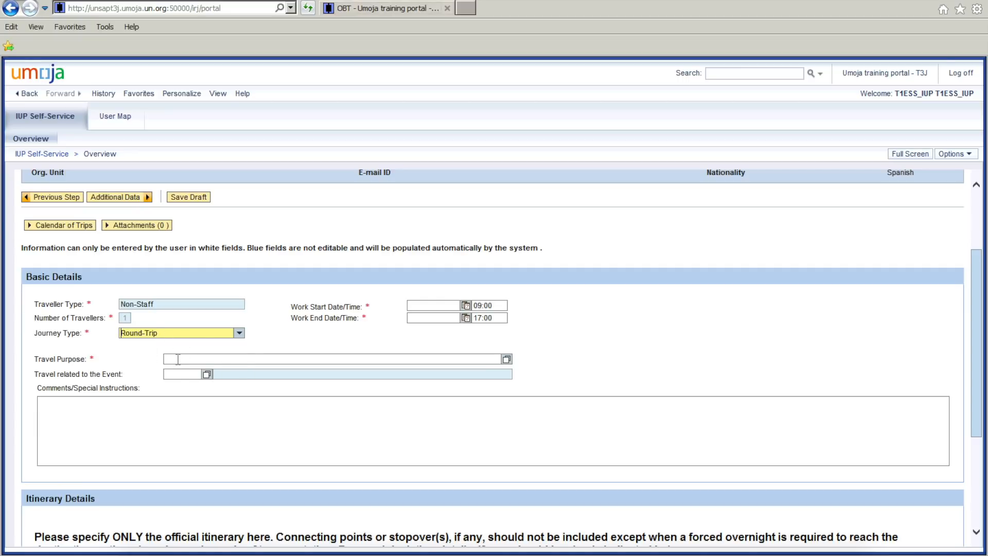
{"action": "left_click", "coordinate": [177, 359]}
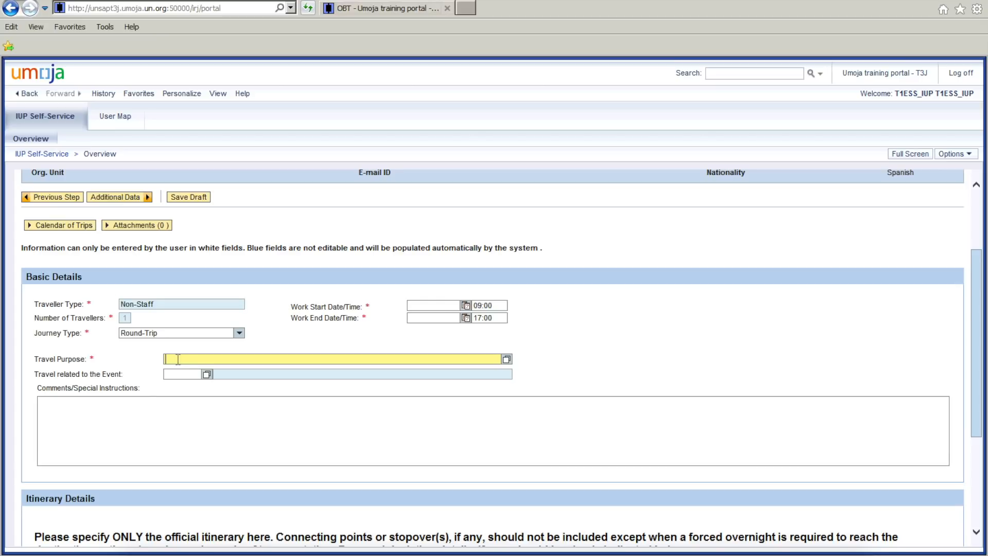
{"action": "type", "text": "Review security reports in mission region"}
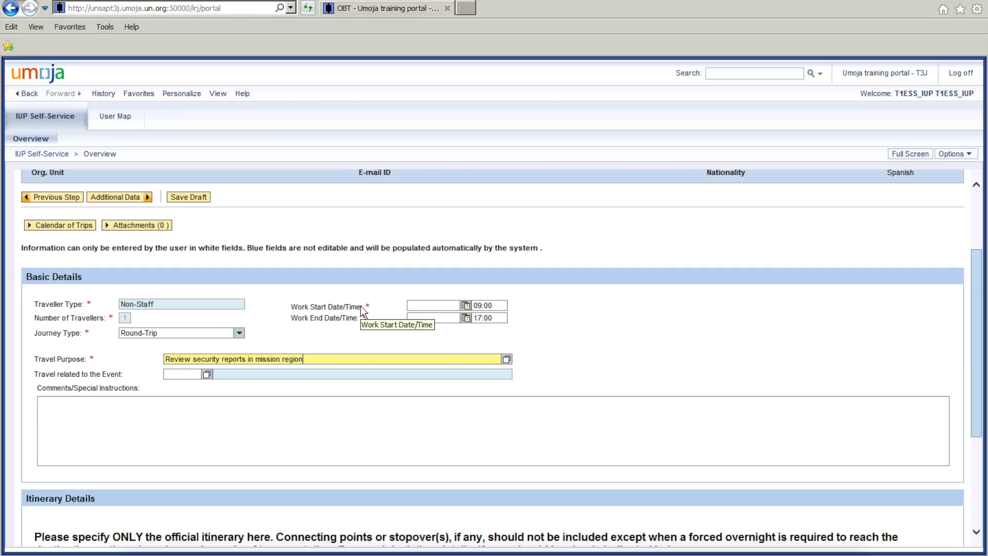
Set the work start date to 30.04.2018, keeping the start time at 09:00.
{"action": "left_click", "coordinate": [432, 307]}
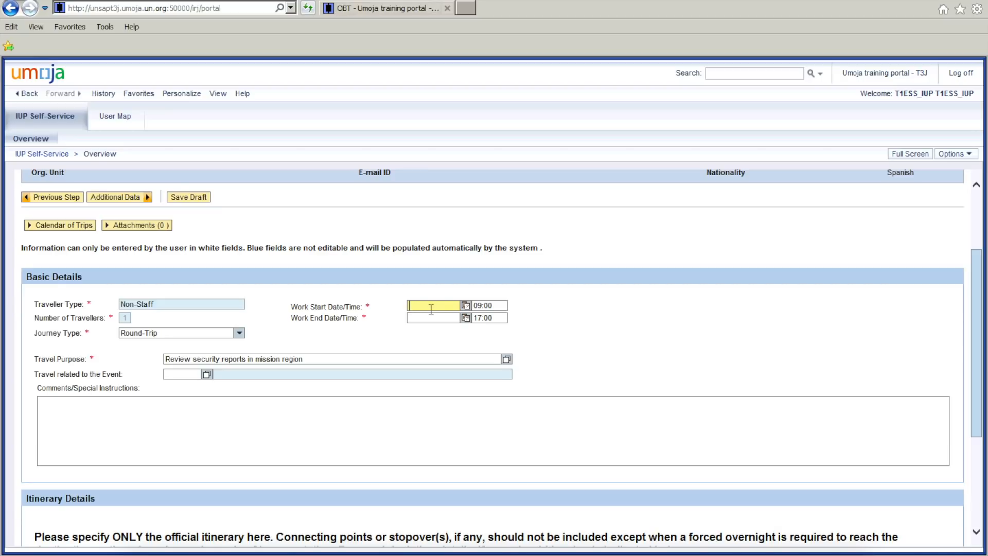
{"action": "type", "text": "30.054"}
{"action": "key", "text": "BackSpace"}
{"action": "type", "text": ".2018"}
{"action": "left_click", "coordinate": [466, 307]}
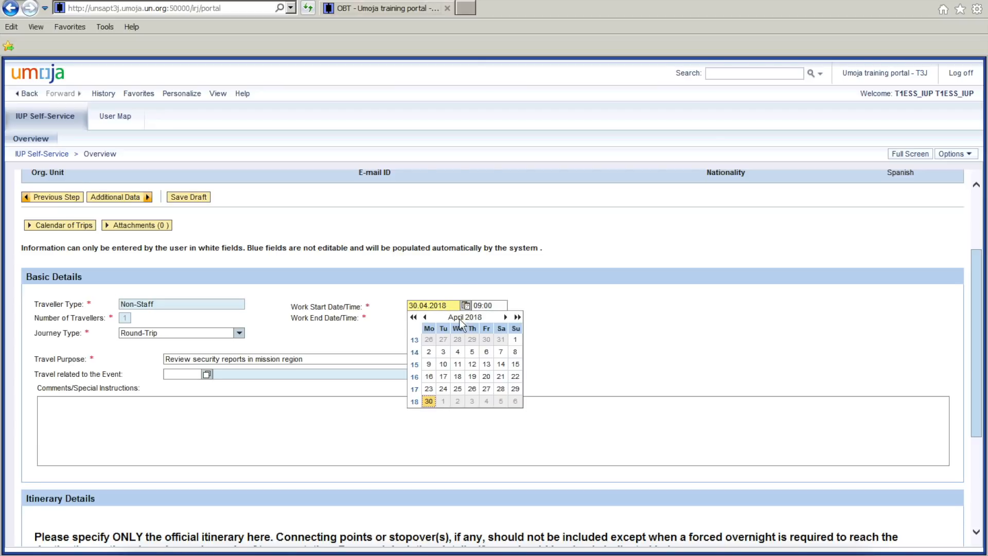
{"action": "left_click", "coordinate": [429, 401]}
{"action": "left_click", "coordinate": [498, 306]}
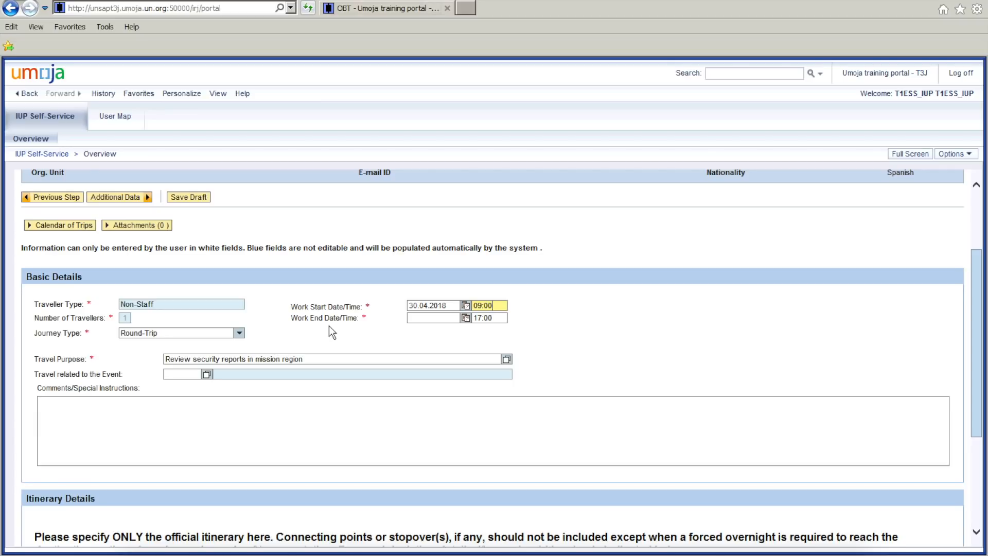
Set the work end date to 04.05.2018.
{"action": "left_click", "coordinate": [432, 318]}
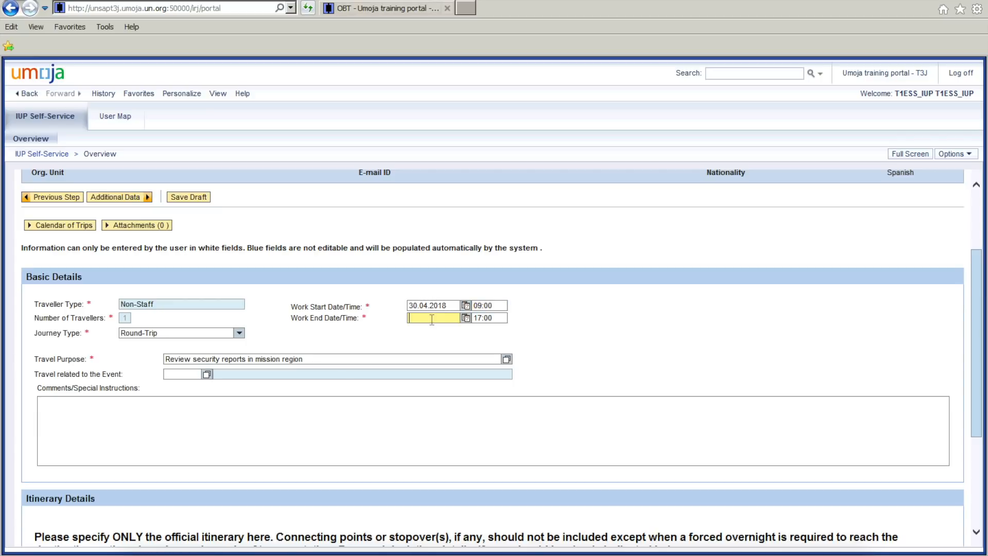
{"action": "left_click", "coordinate": [466, 319]}
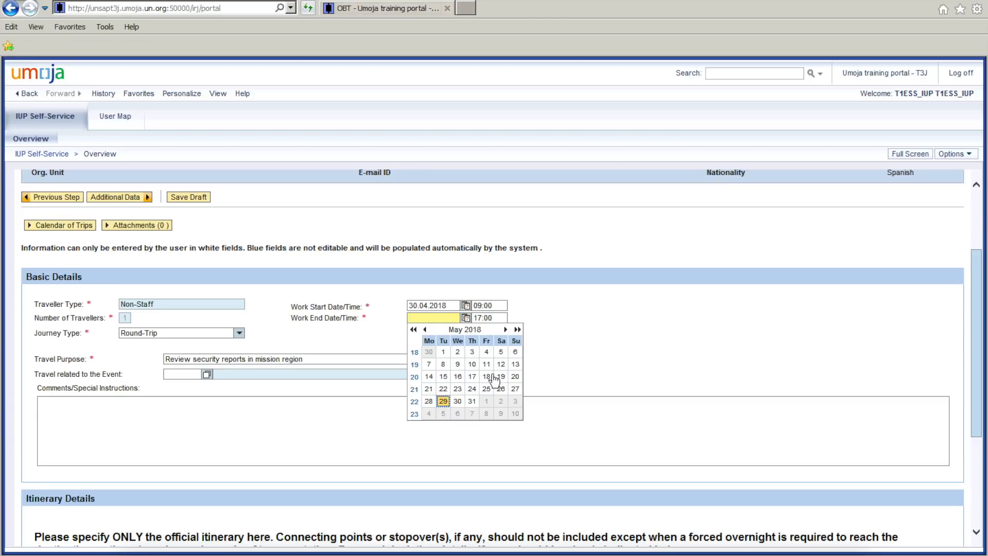
{"action": "left_click", "coordinate": [487, 352]}
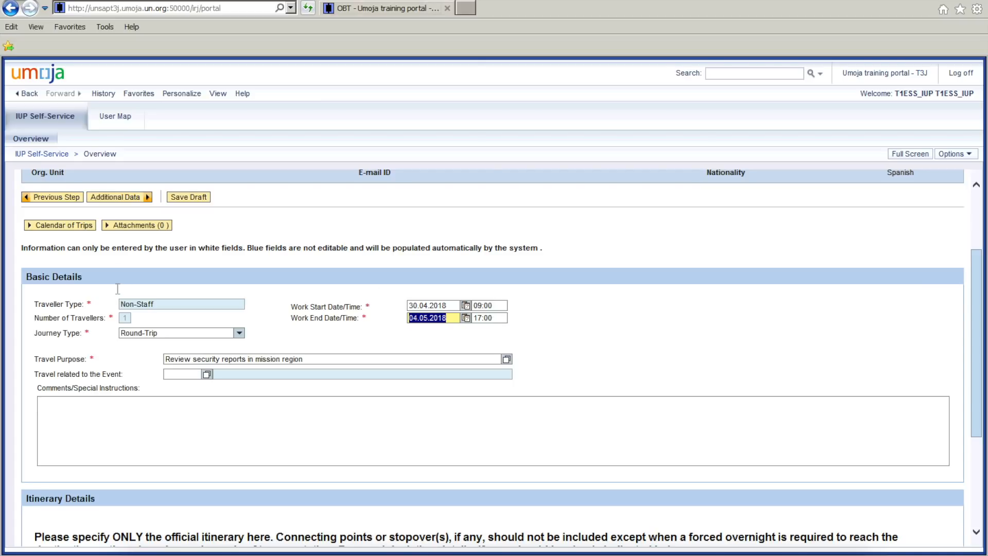
{"action": "left_click", "coordinate": [553, 342]}
In Itinerary Details, set the first line's departure date to 30.04.2018.
{"action": "left_click_drag", "start_coordinate": [980, 348], "coordinate": [982, 447]}
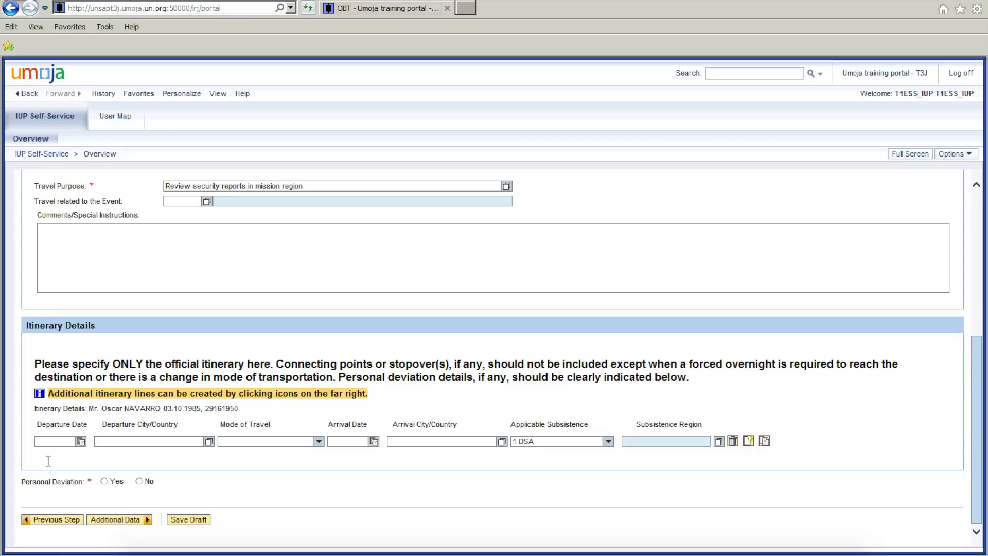
{"action": "left_click", "coordinate": [81, 441]}
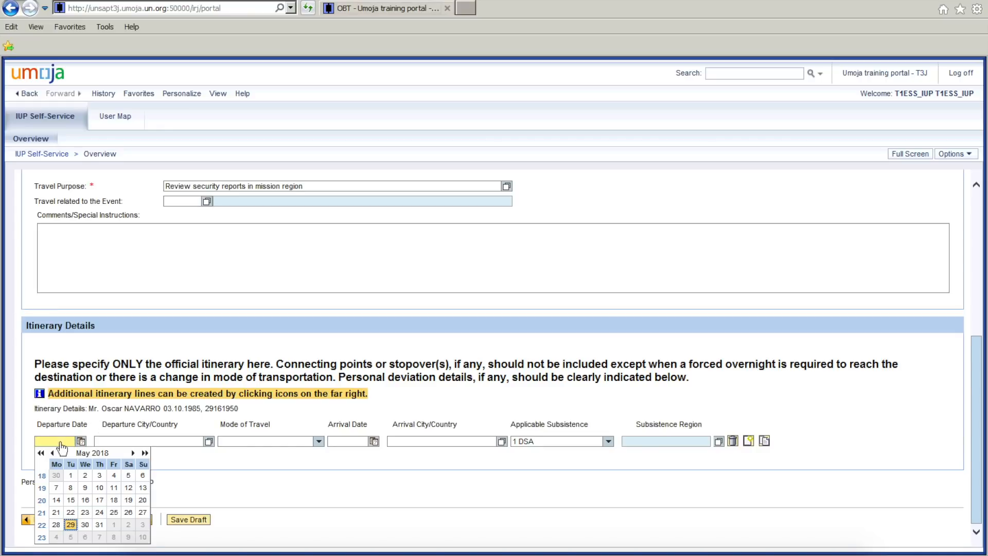
{"action": "left_click", "coordinate": [58, 443]}
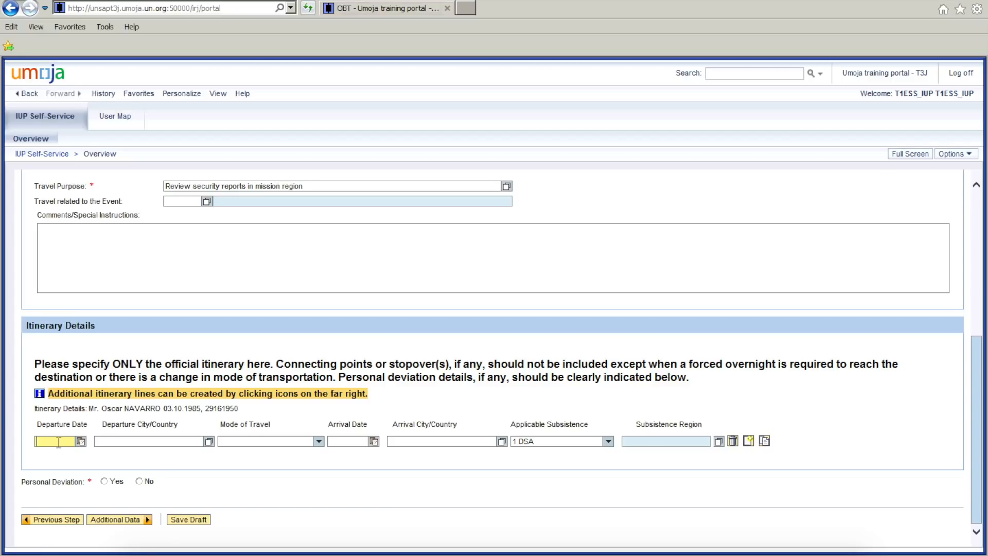
{"action": "type", "text": "30.04.2018"}
{"action": "key", "text": "Tab"}
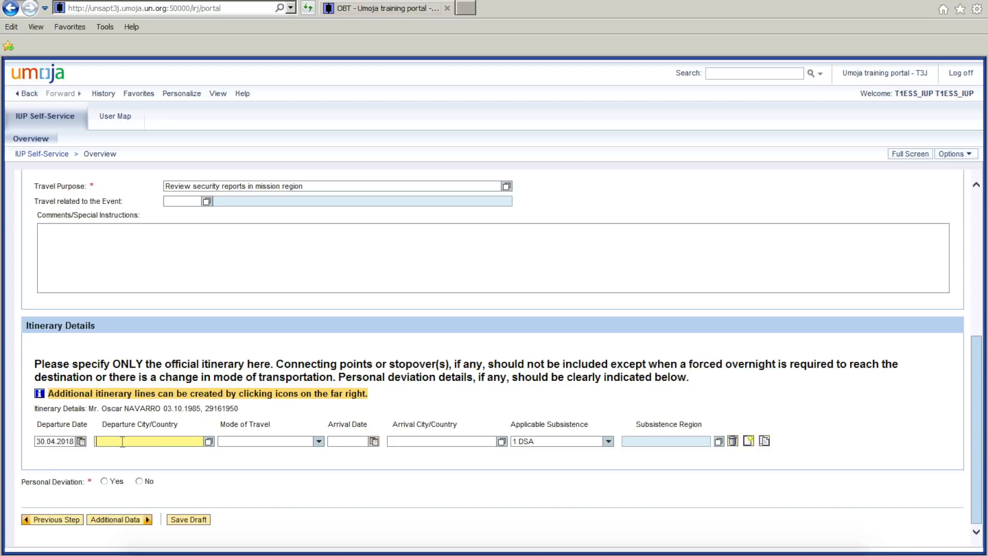
Look up departure cities matching "Port-au" and assign PORT-AU-PRINCE,HAITI to the itinerary line.
{"action": "left_click", "coordinate": [209, 442]}
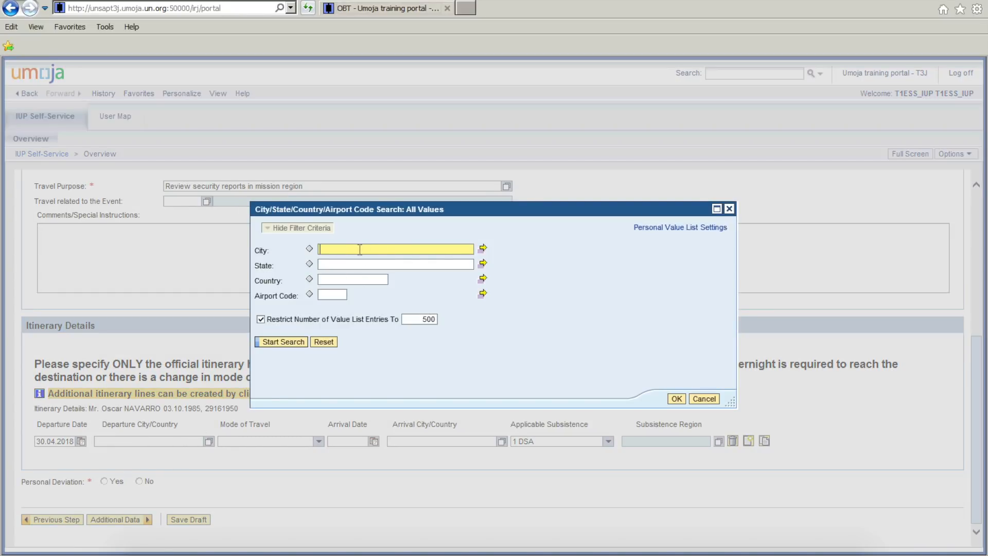
{"action": "type", "text": "Port-au"}
{"action": "left_click", "coordinate": [278, 343]}
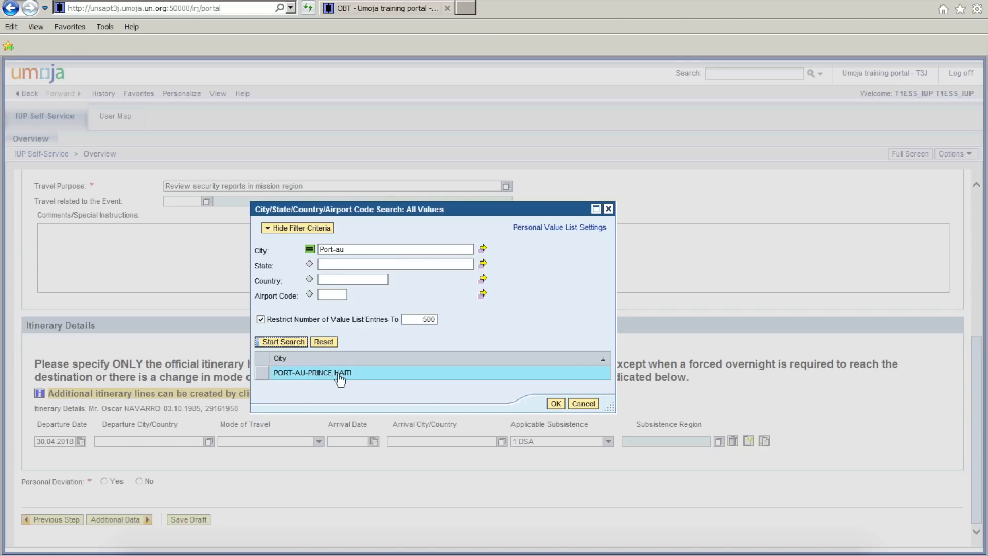
{"action": "left_click", "coordinate": [263, 373]}
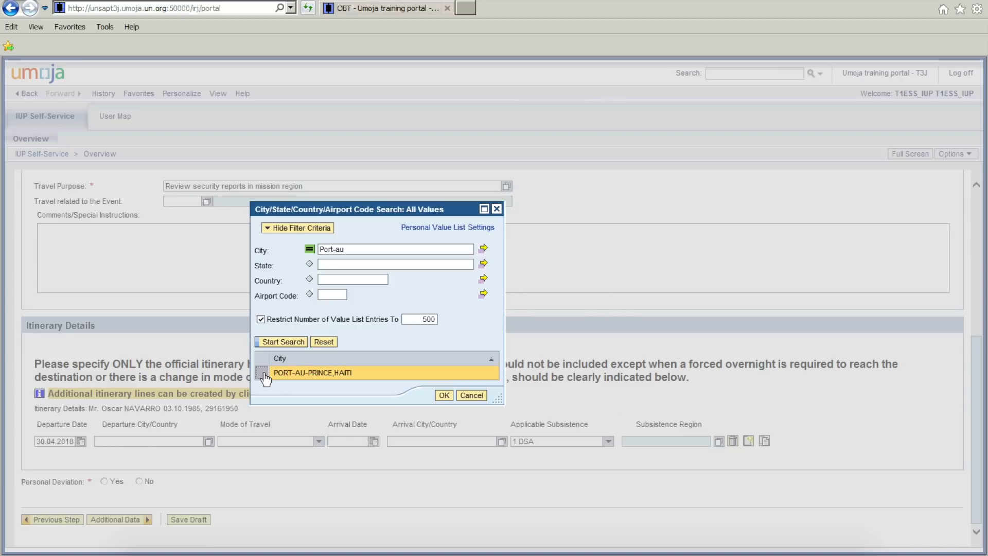
{"action": "left_click", "coordinate": [444, 396]}
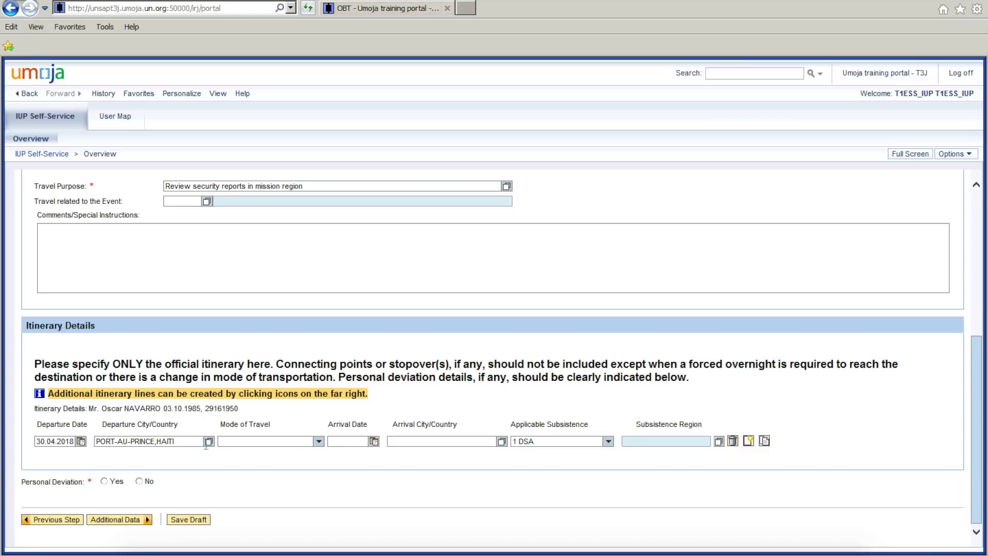
Set the itinerary line's mode of travel to 02 UN Aircraft and its arrival date to 30.04.2018.
{"action": "left_click", "coordinate": [320, 442]}
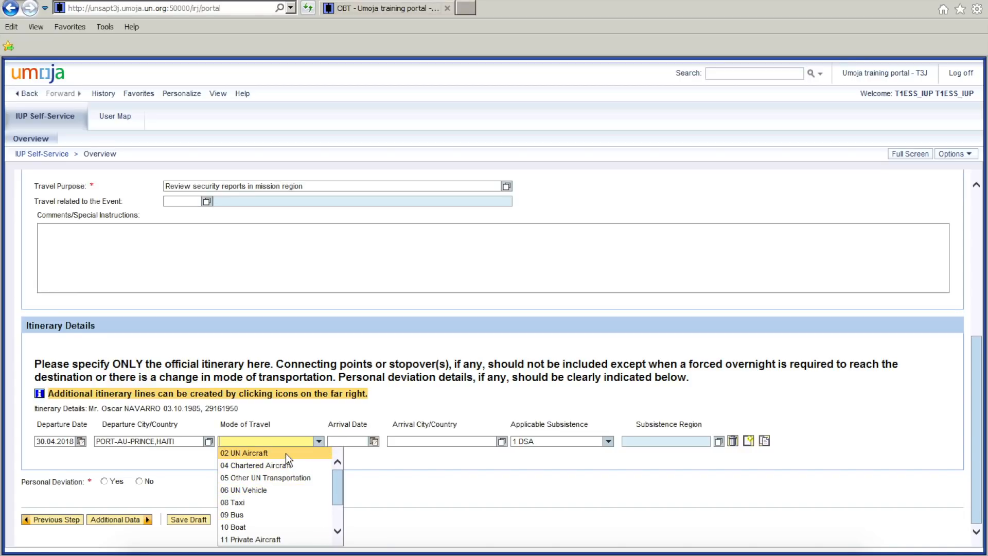
{"action": "left_click", "coordinate": [255, 454]}
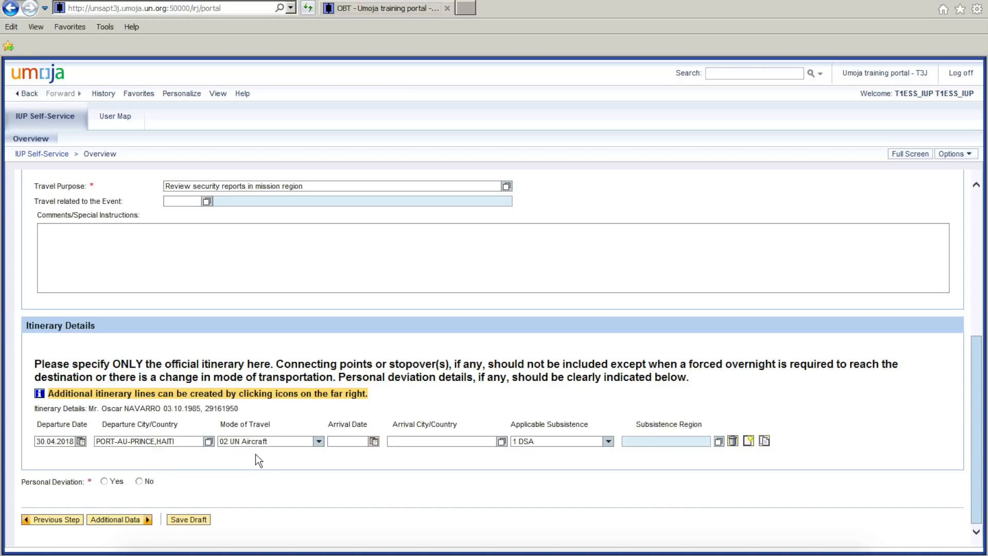
{"action": "left_click", "coordinate": [355, 442]}
{"action": "type", "text": "30.04.2018"}
{"action": "key", "text": "Tab"}
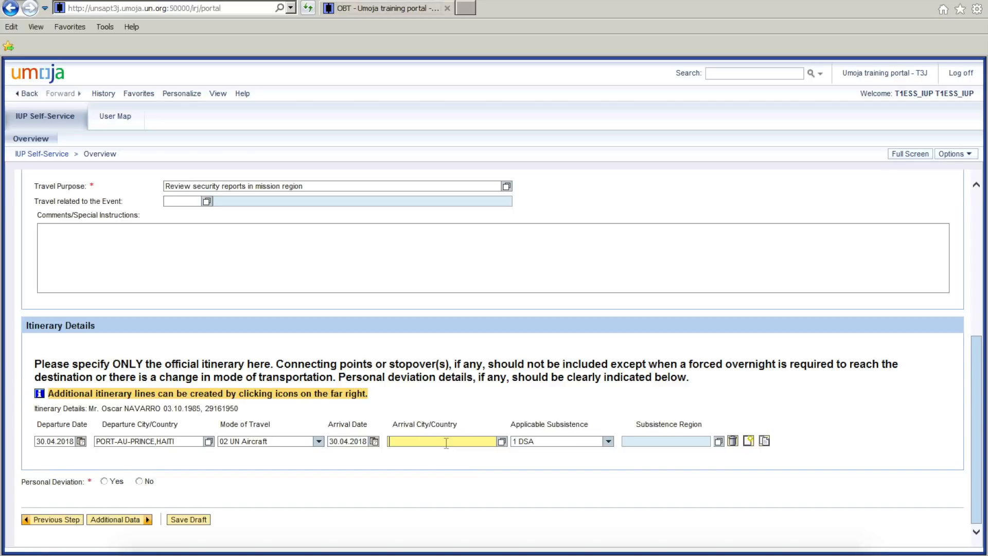
Set the itinerary line's arrival city to GONAIVES,HAITI from the suggestion for "Gonaives".
{"action": "type", "text": "Gonaives"}
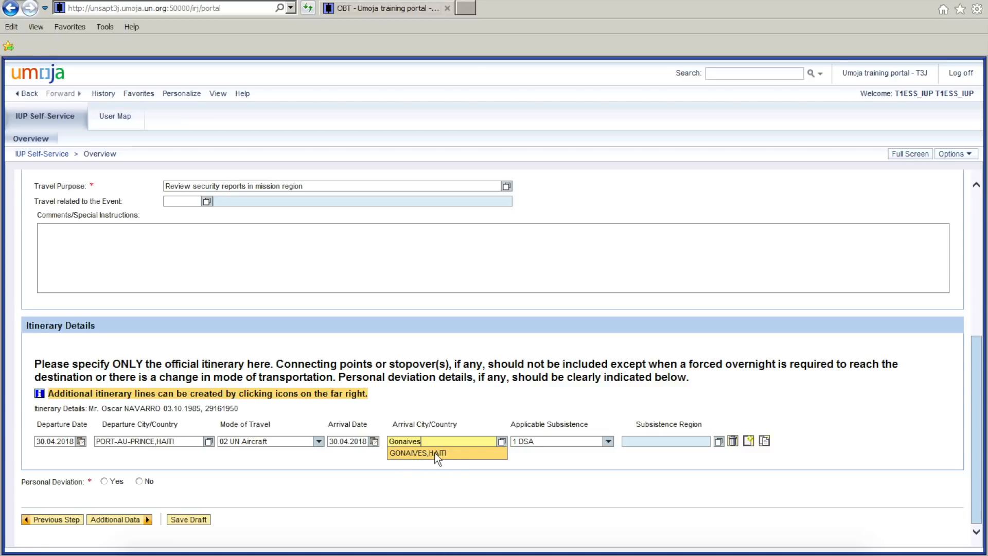
{"action": "left_click", "coordinate": [435, 452]}
{"action": "left_click", "coordinate": [453, 444]}
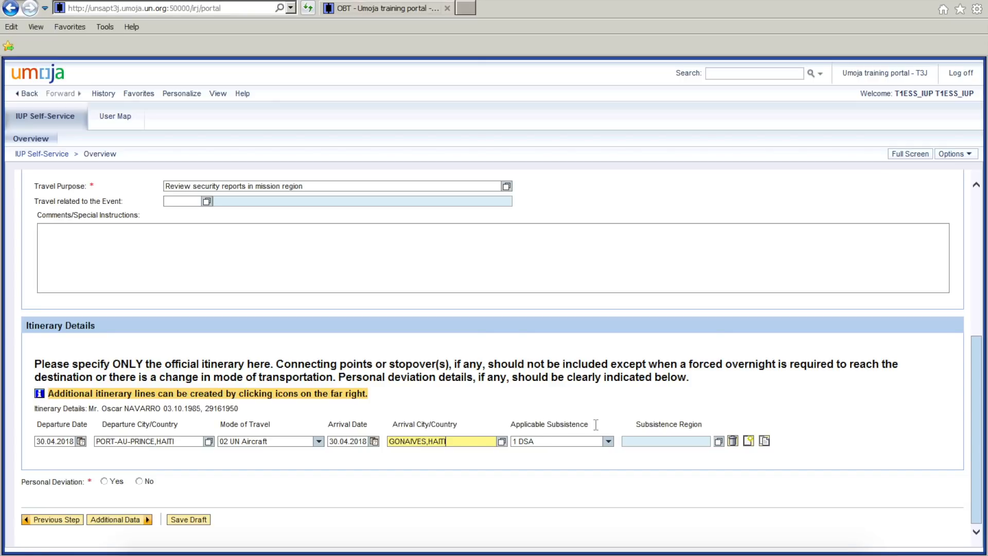
Set the first itinerary line's applicable subsistence to 3 MSA-Full and copy that line to create the return leg.
{"action": "left_click", "coordinate": [609, 441]}
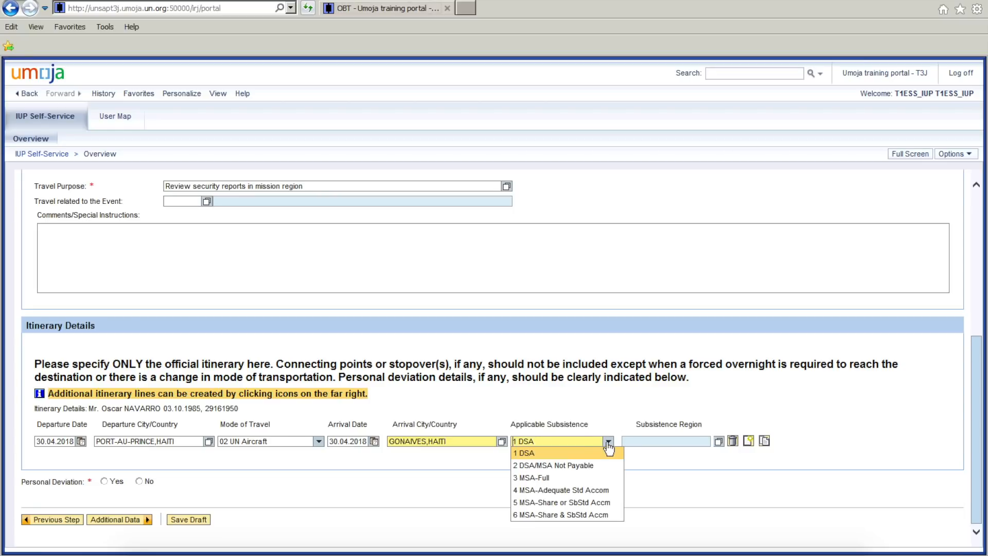
{"action": "left_click", "coordinate": [554, 479]}
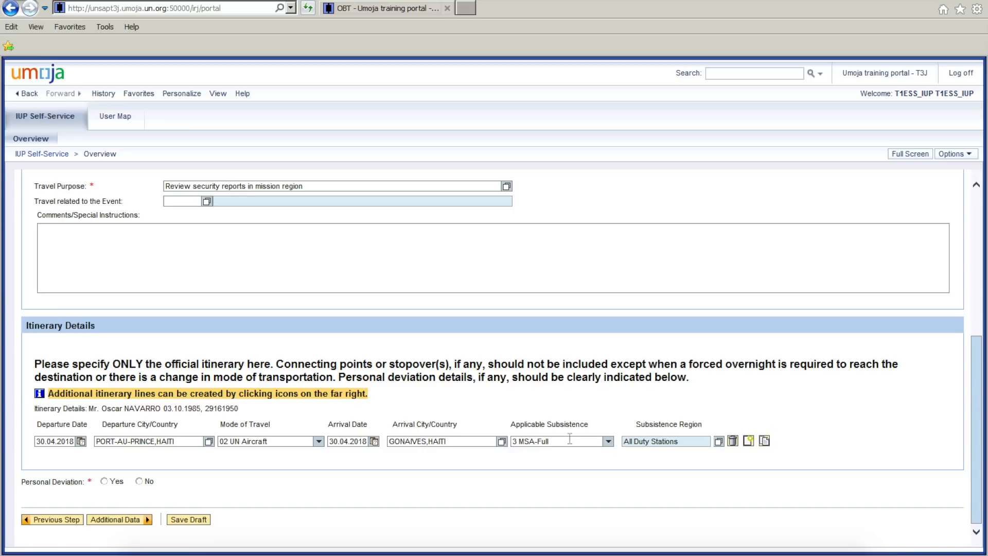
{"action": "left_click", "coordinate": [767, 445]}
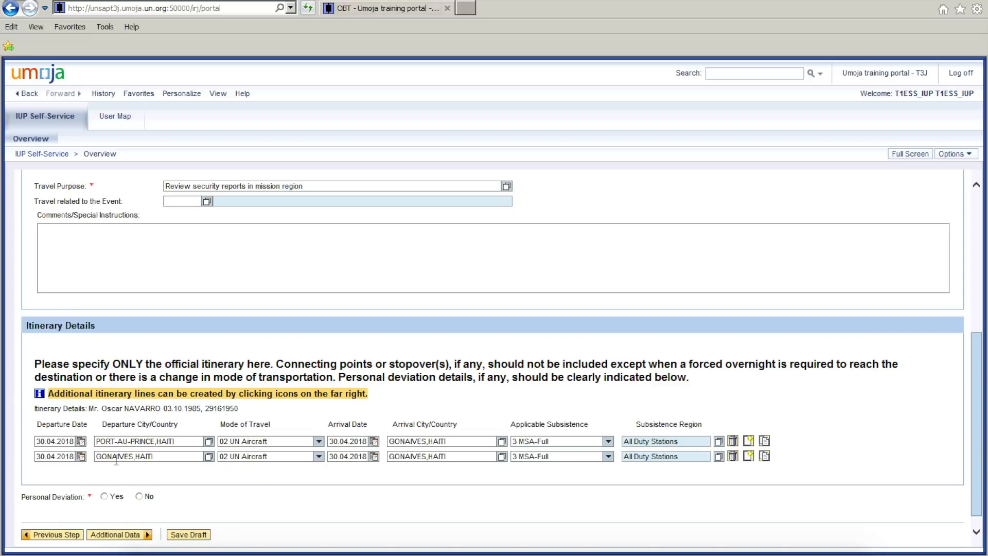
Set both the departure date and the arrival date of the second itinerary line to 04.05.2018.
{"action": "left_click", "coordinate": [36, 457]}
{"action": "left_click_drag", "start_coordinate": [36, 457], "coordinate": [51, 456]}
{"action": "type", "text": "04.05"}
{"action": "left_click", "coordinate": [156, 456]}
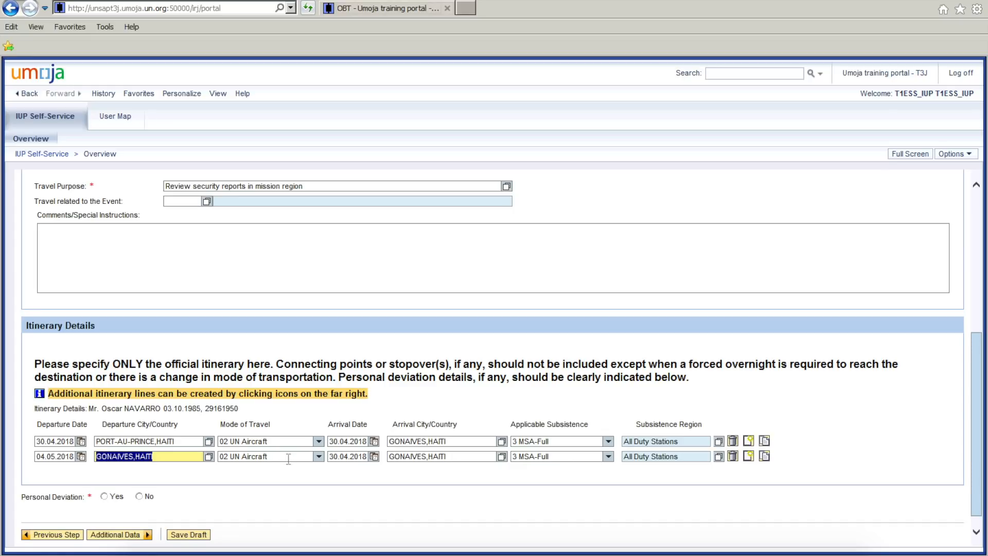
{"action": "double_click", "coordinate": [344, 457]}
{"action": "type", "text": "04.05"}
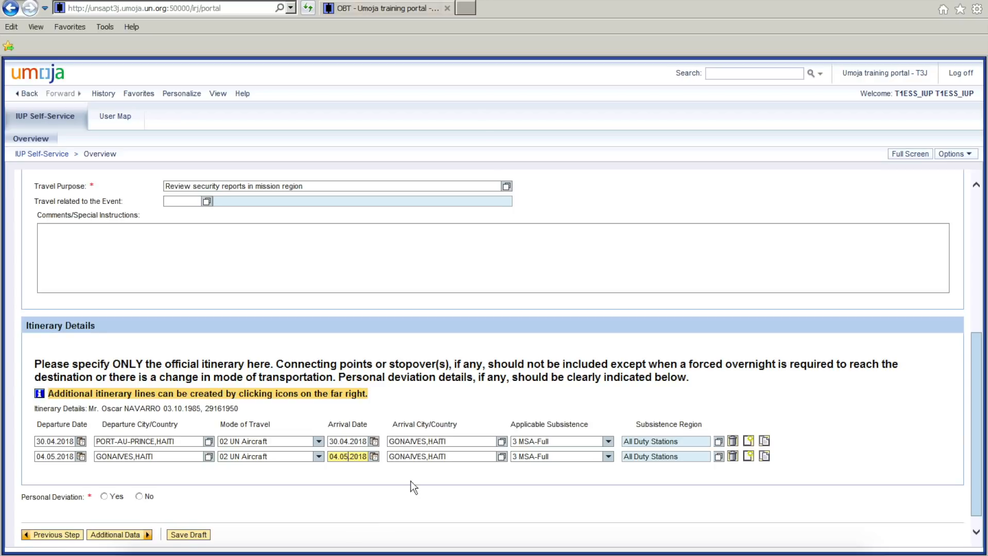
Set the second itinerary line's arrival city to PORT-AU-PRINCE,HAITI from the suggestion for "Port-au".
{"action": "double_click", "coordinate": [452, 456]}
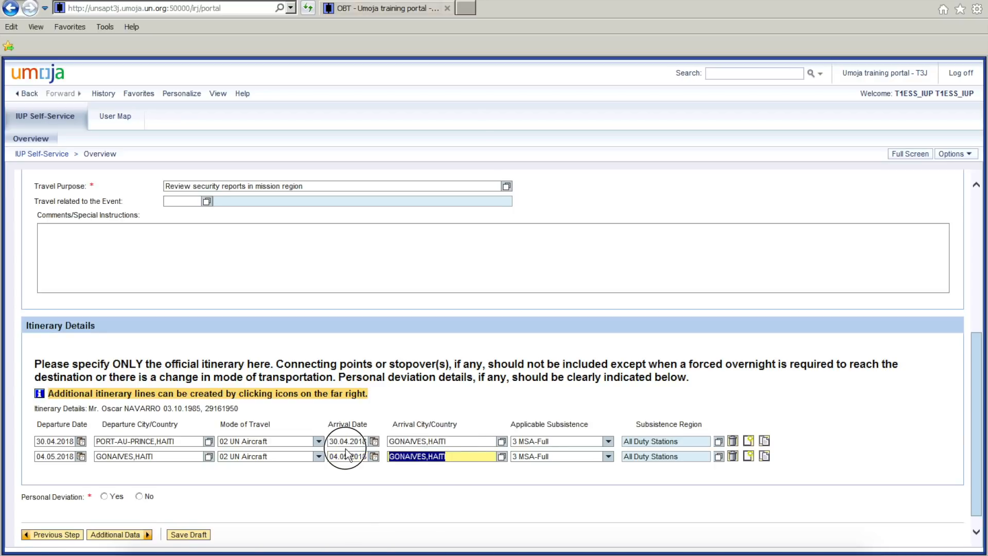
{"action": "type", "text": "Port-au"}
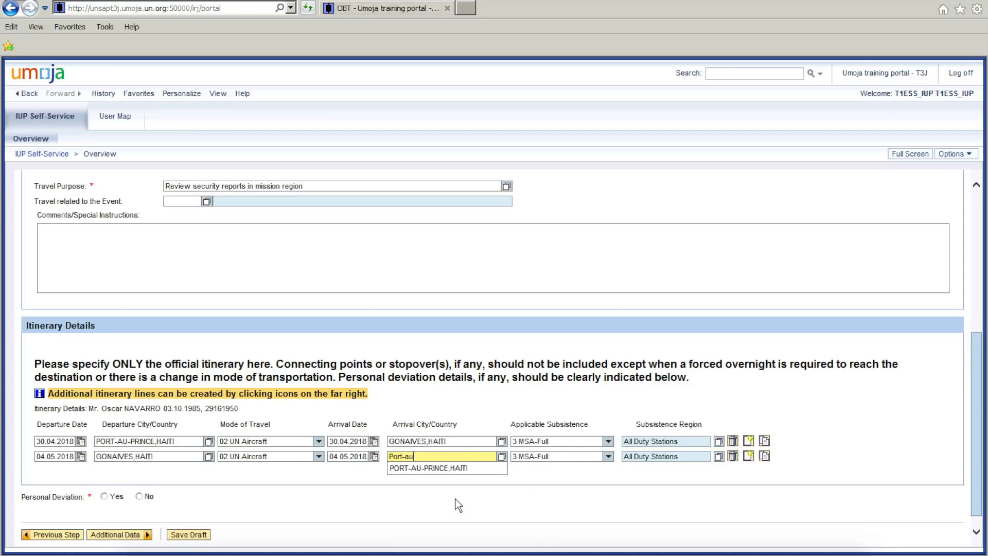
{"action": "left_click", "coordinate": [440, 471]}
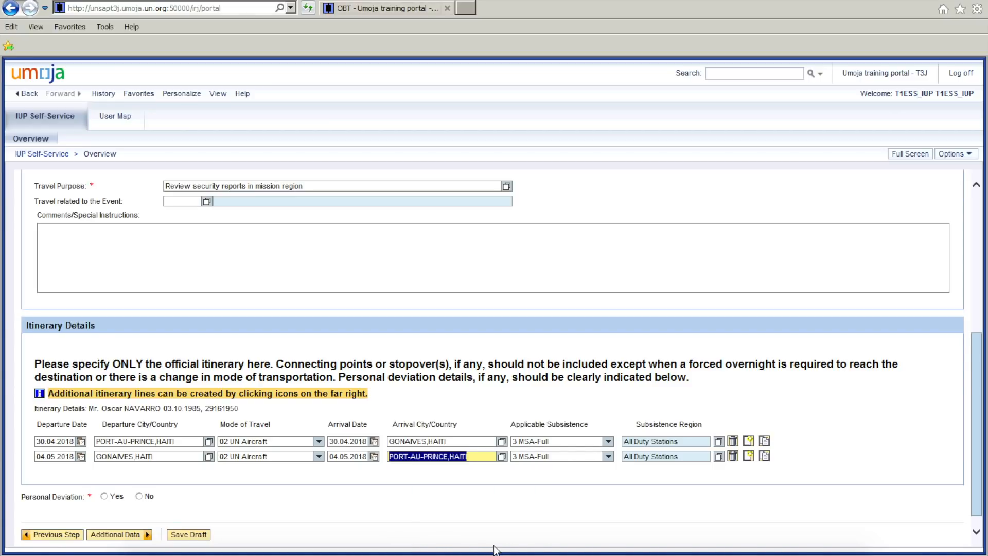
{"action": "left_click", "coordinate": [478, 458]}
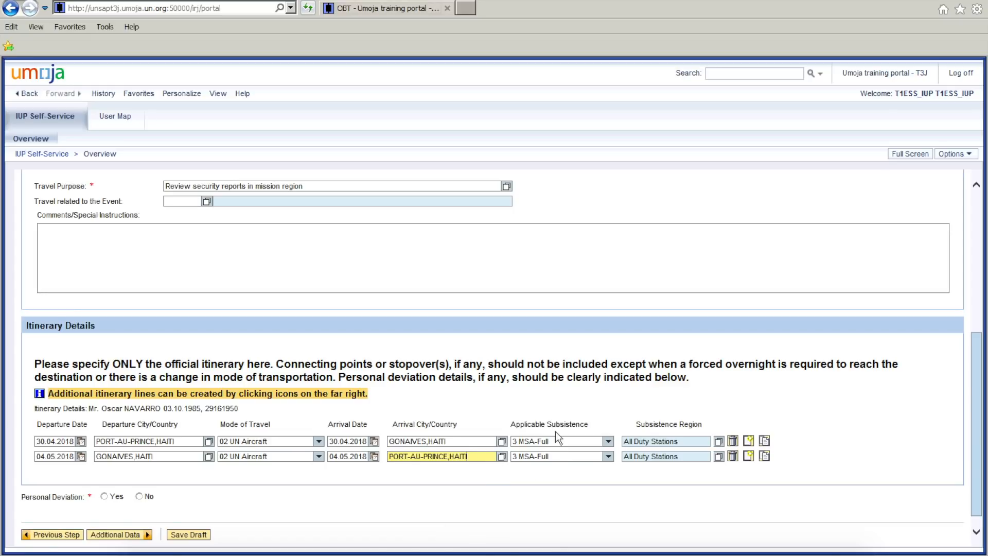
Set the return line's applicable subsistence to 2 DSA/MSA Not Payable.
{"action": "left_click_drag", "start_coordinate": [509, 425], "coordinate": [600, 425]}
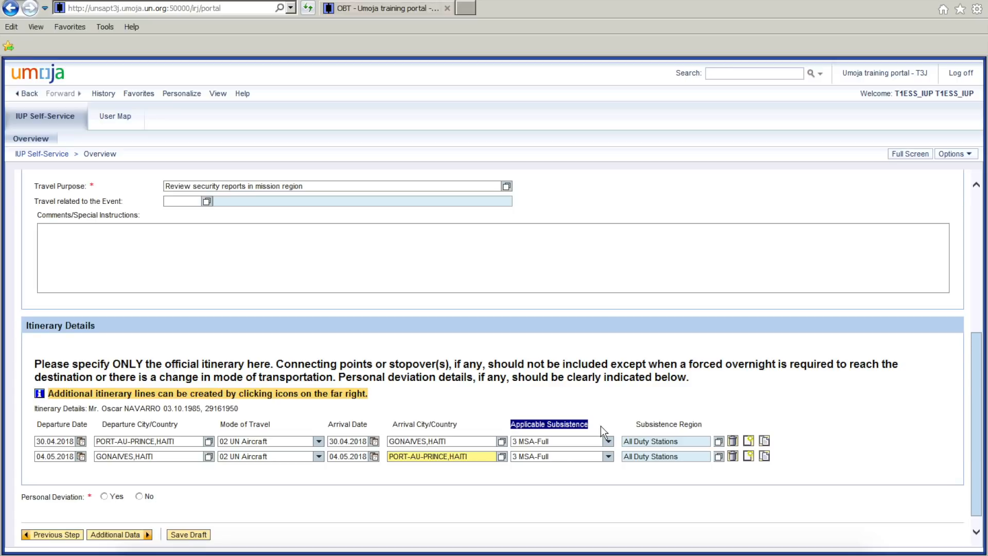
{"action": "left_click", "coordinate": [608, 457]}
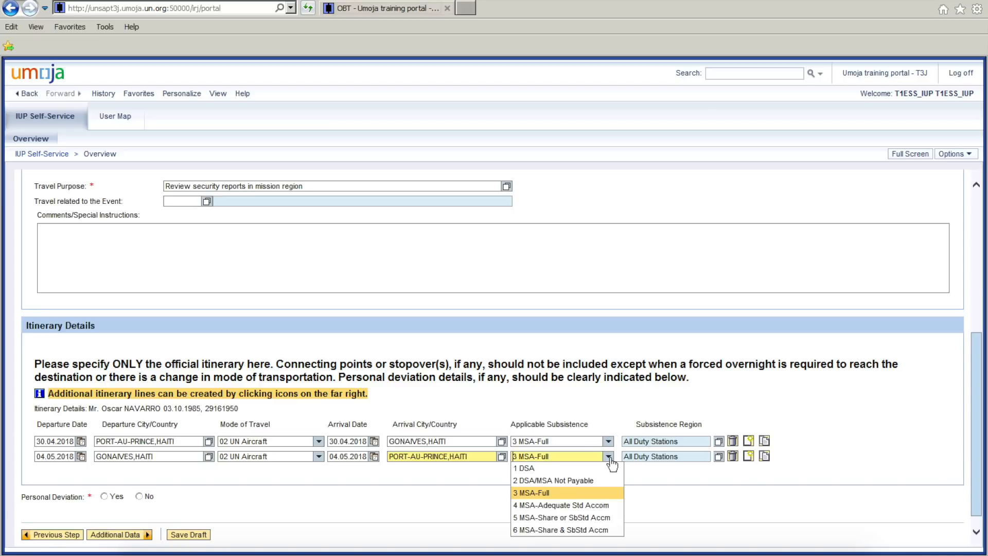
{"action": "left_click", "coordinate": [582, 481]}
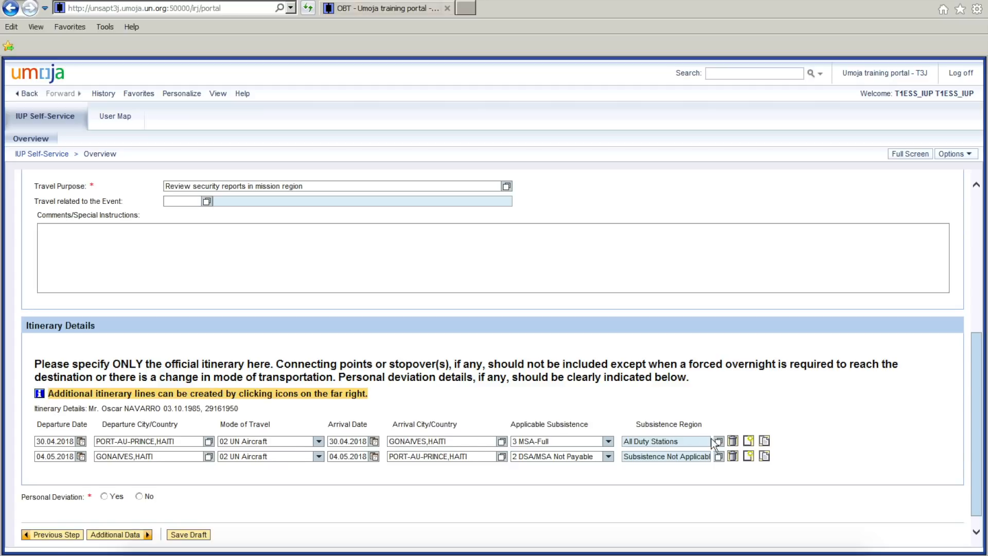
Answer No to Personal Deviation, check the basic and itinerary details, and continue to Additional Data.
{"action": "left_click_drag", "start_coordinate": [976, 436], "coordinate": [976, 456]}
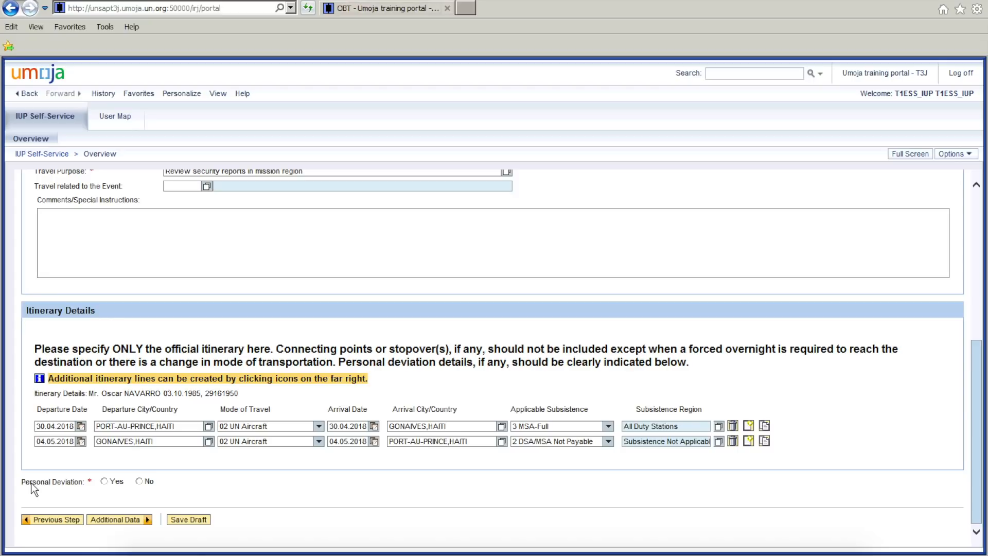
{"action": "left_click", "coordinate": [139, 481]}
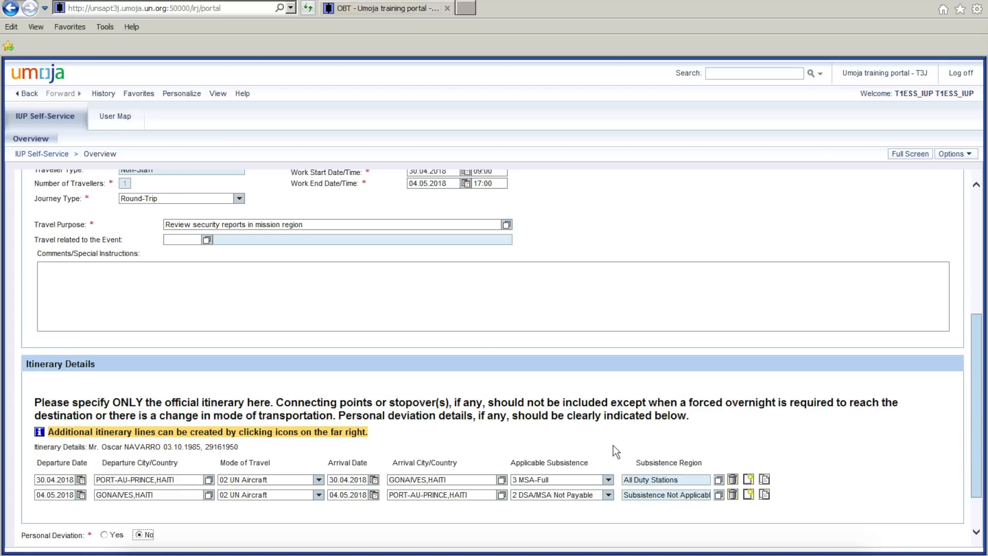
{"action": "left_click_drag", "start_coordinate": [977, 370], "coordinate": [978, 355]}
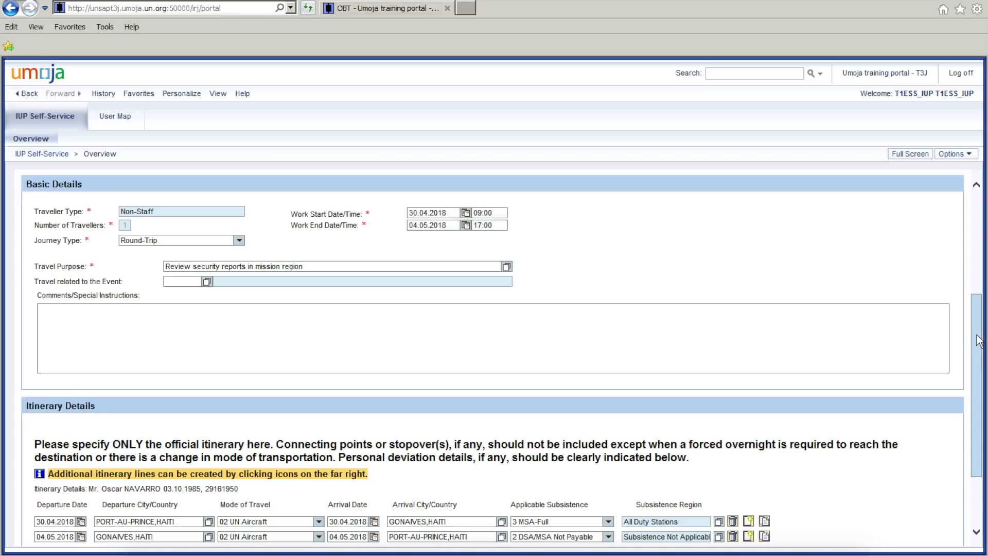
{"action": "left_click_drag", "start_coordinate": [978, 322], "coordinate": [982, 397]}
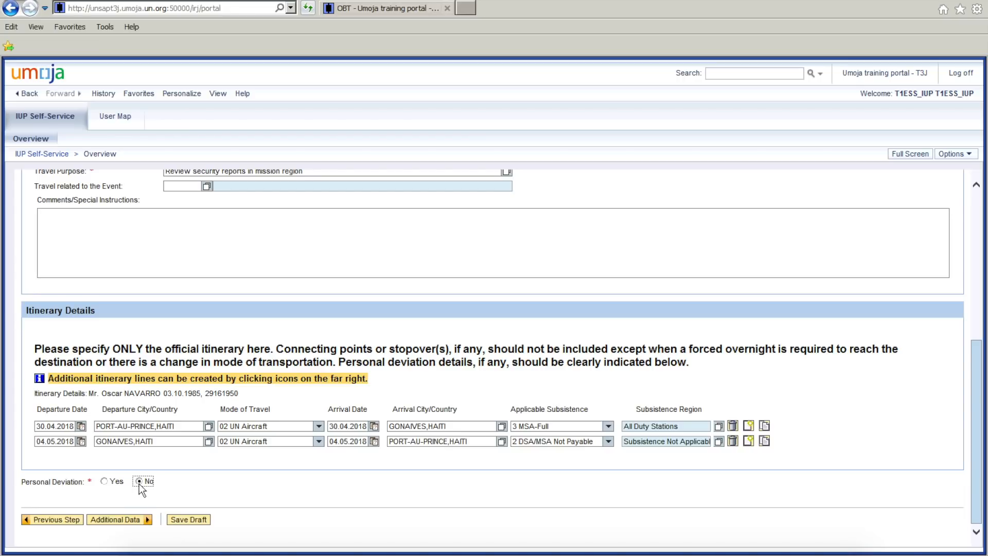
{"action": "left_click", "coordinate": [122, 525]}
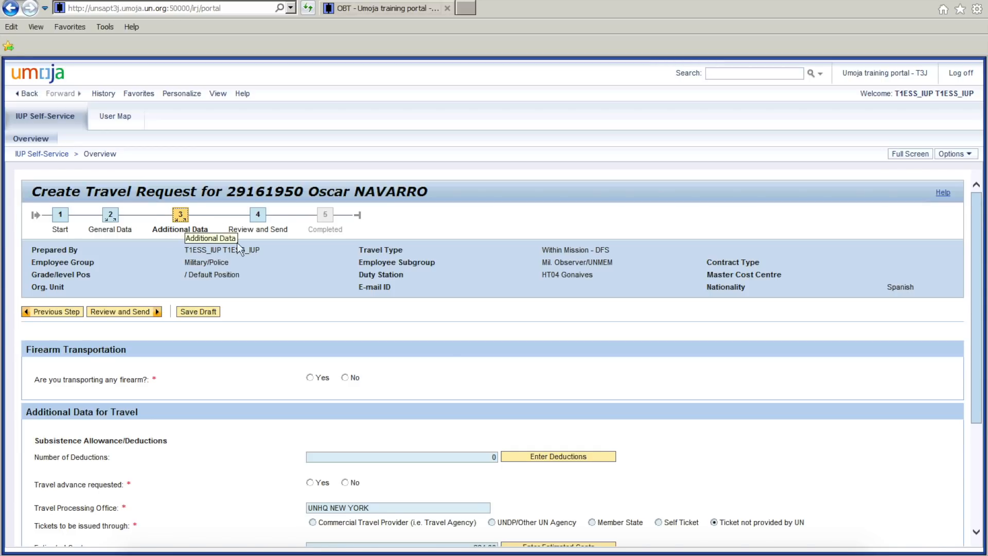
Answer No to both firearm transportation and travel advance requested, and continue to Review and Send.
{"action": "scroll", "coordinate": [502, 342], "scroll_direction": "down", "scroll_amount": 3}
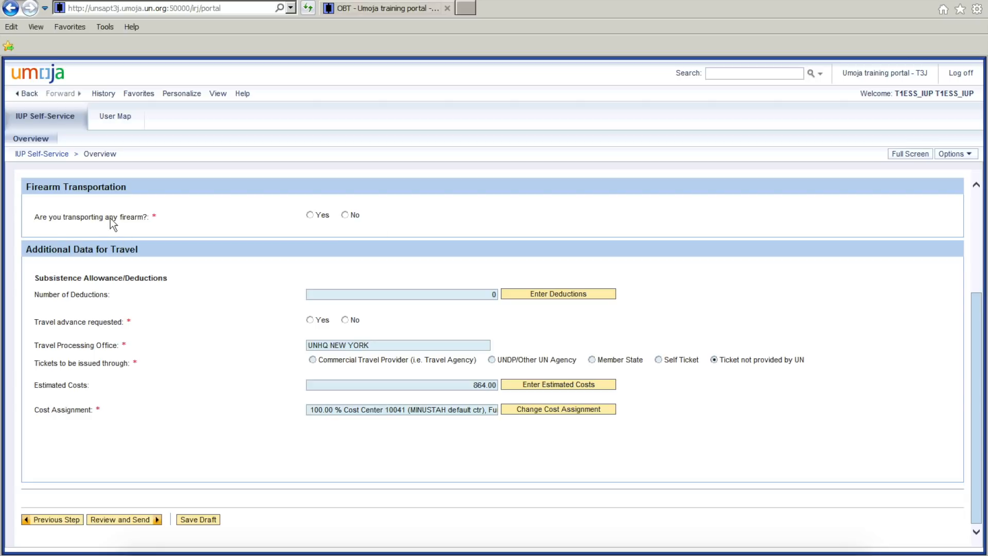
{"action": "left_click", "coordinate": [343, 214]}
{"action": "left_click", "coordinate": [345, 319]}
{"action": "left_click", "coordinate": [123, 520]}
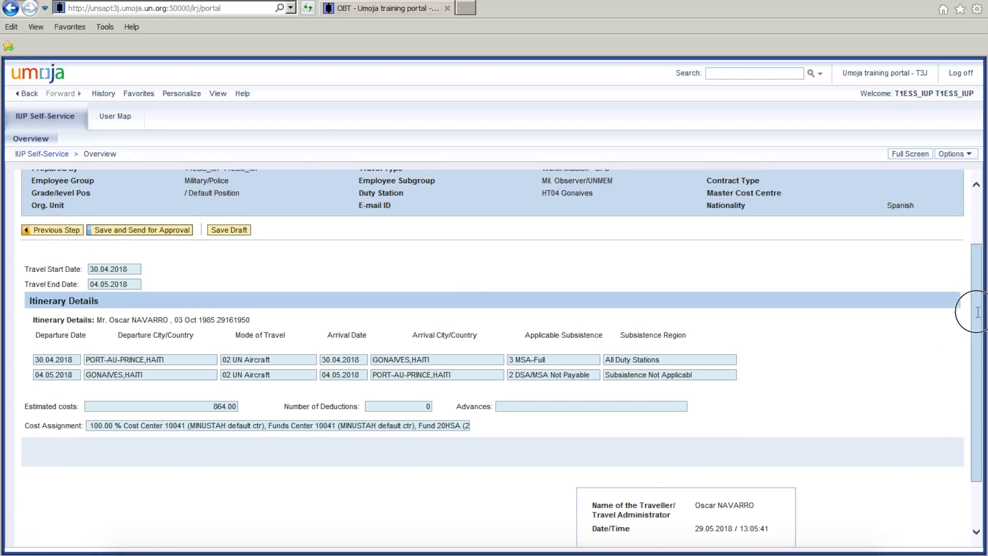
Review the request's travel dates, itinerary, costs and cost assignment, and save and send it for approval.
{"action": "left_click_drag", "start_coordinate": [973, 309], "coordinate": [973, 261]}
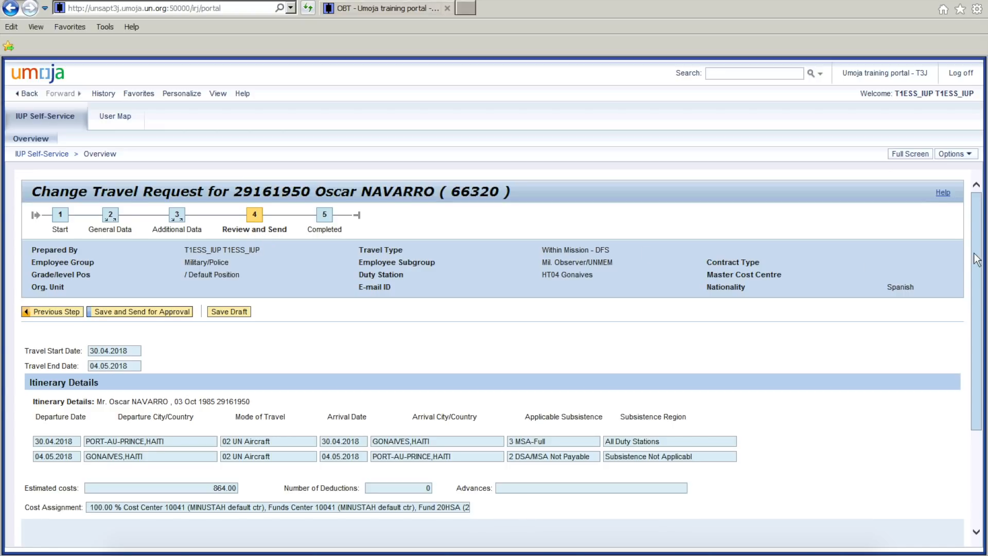
{"action": "left_click_drag", "start_coordinate": [975, 249], "coordinate": [975, 347]}
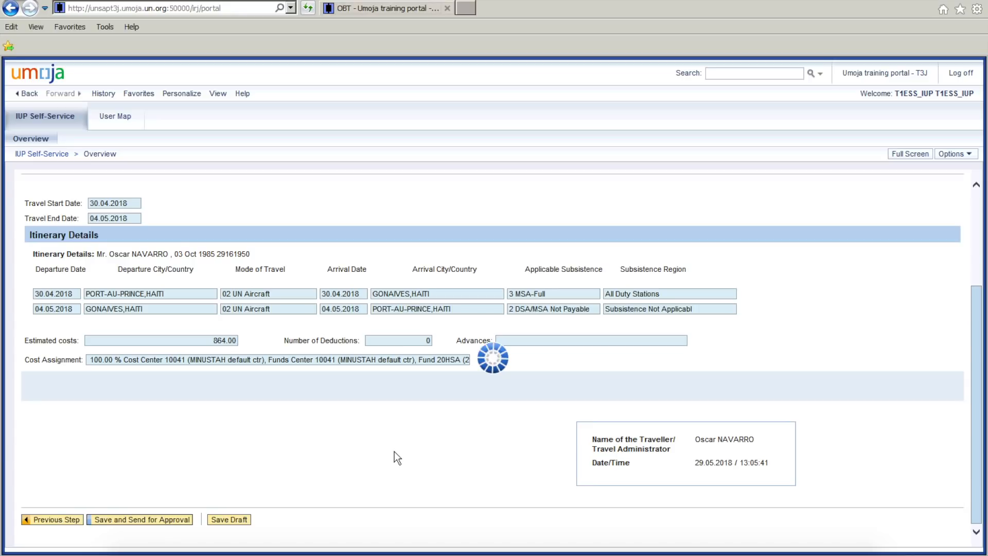
{"action": "left_click_drag", "start_coordinate": [37, 393], "coordinate": [129, 392]}
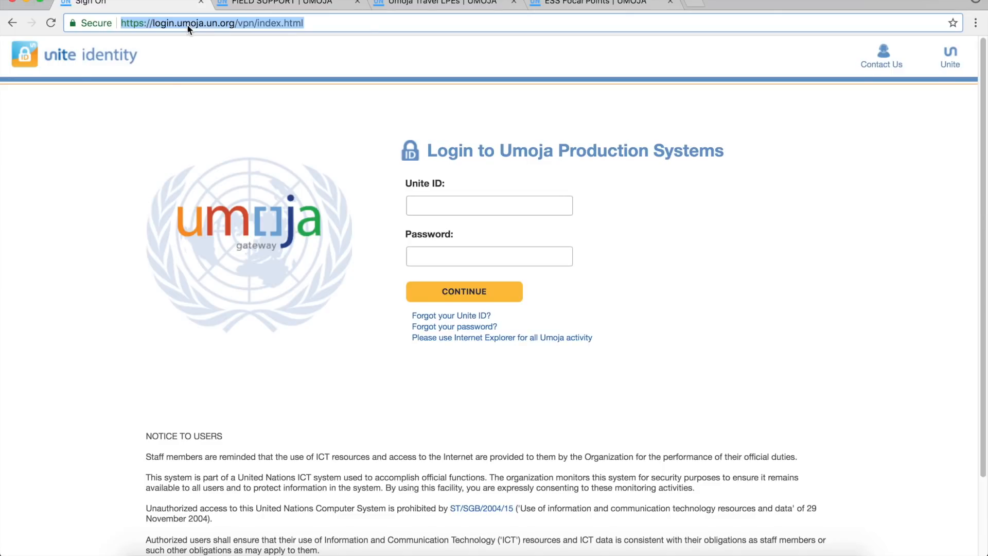
Switch to Chrome, open umoja.un.org/dfs, and find the Umoja Travel focal point lists on the Field Support page.
{"action": "type", "text": "umoja.un.org/"}
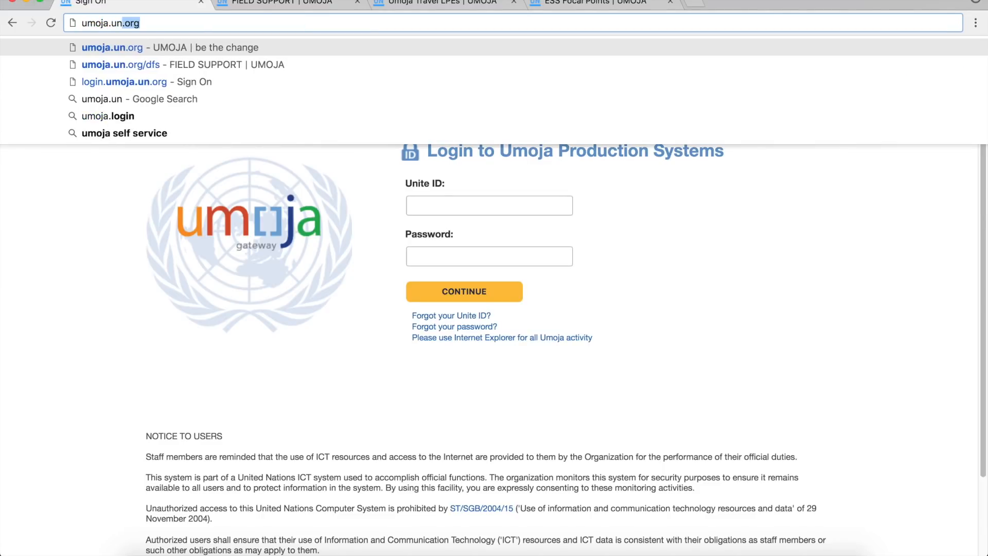
{"action": "type", "text": "df"}
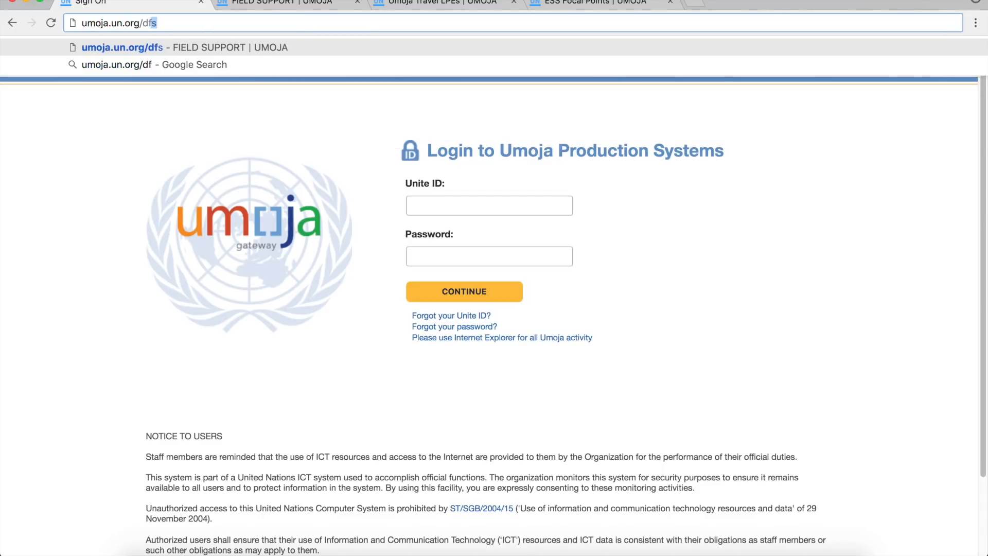
{"action": "key", "text": "Return"}
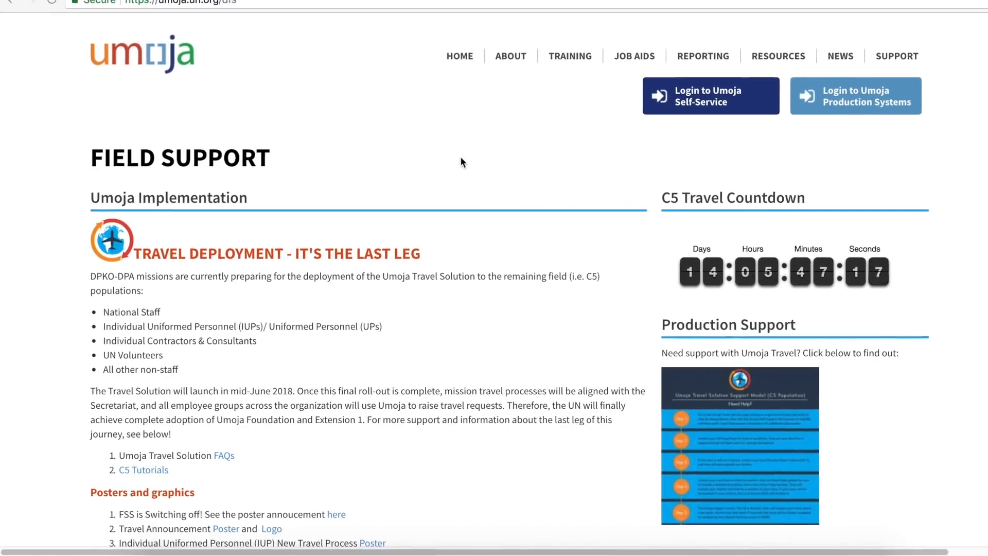
{"action": "scroll", "coordinate": [458, 161], "scroll_direction": "down", "scroll_amount": 4}
{"action": "scroll", "coordinate": [490, 155], "scroll_direction": "down", "scroll_amount": 3}
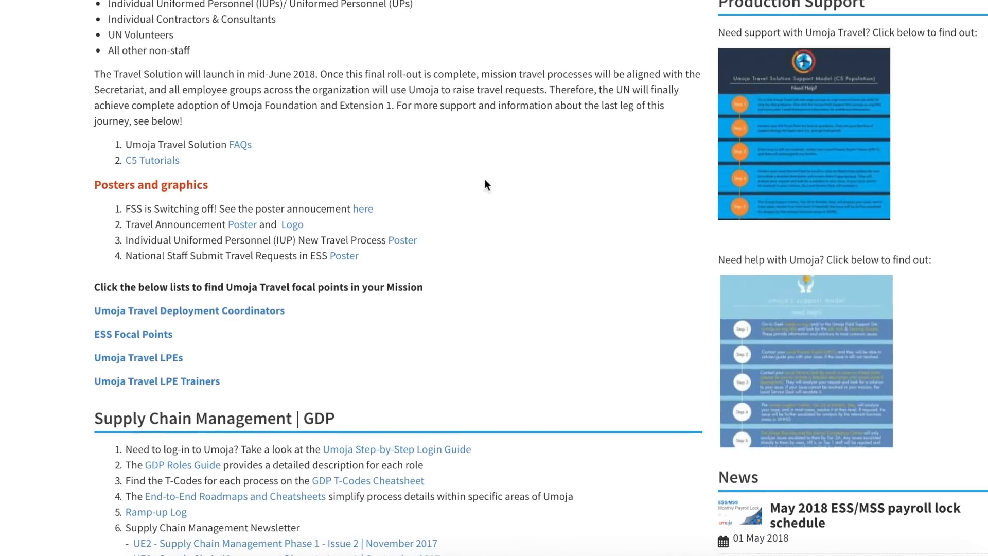